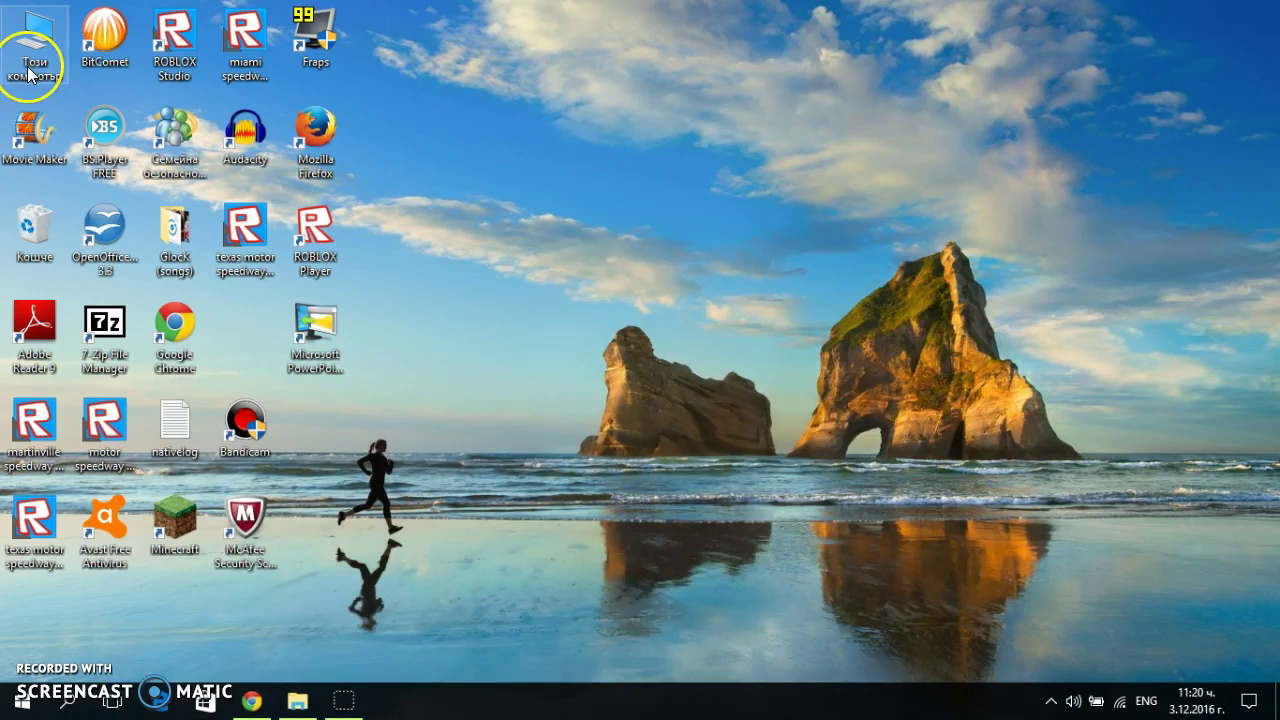
Search the Downloads folder for 'nr2003' and open the 440 MB NR2003 archive
double_click(30, 68)
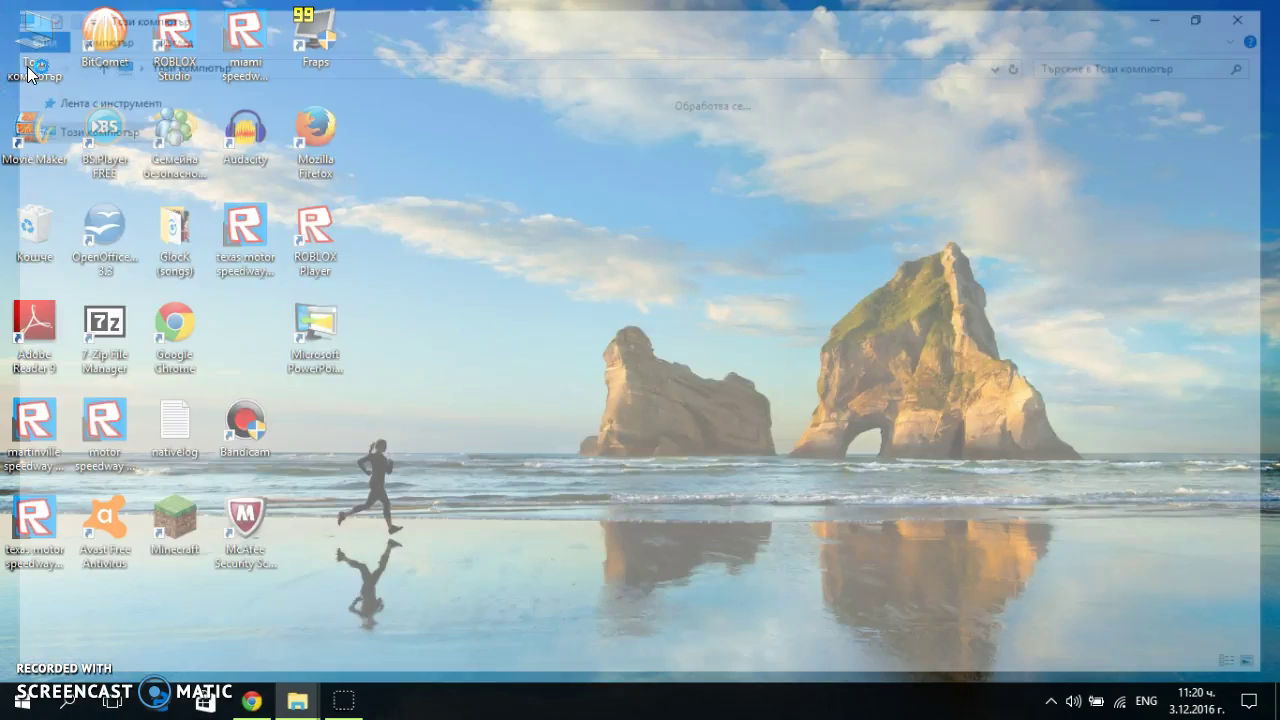
left_click(826, 124)
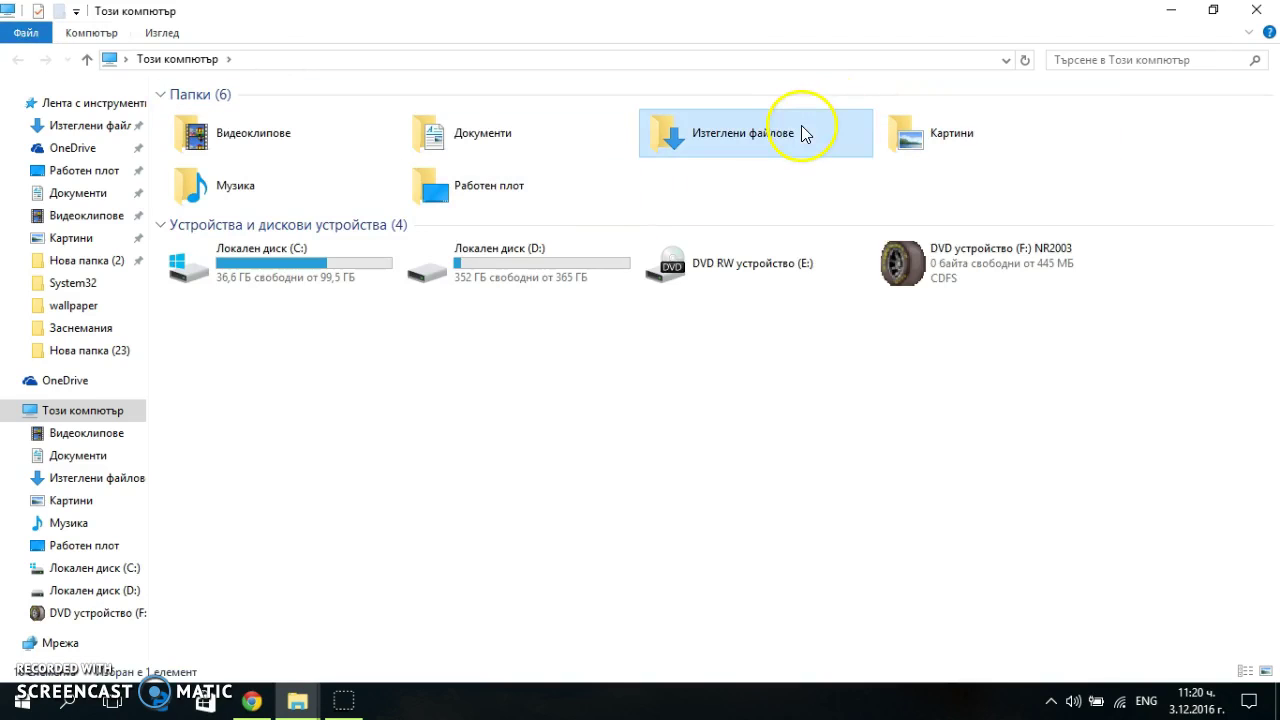
left_click(1066, 62)
type("nr2003")
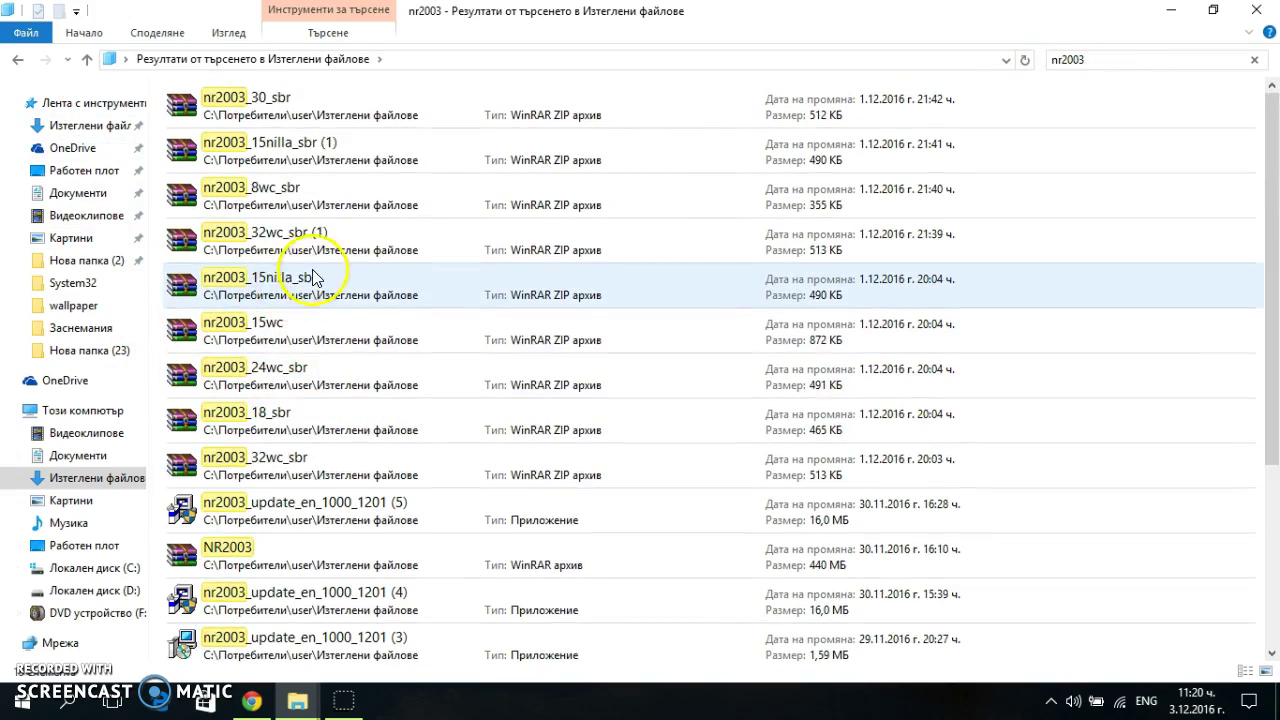
scroll(313, 277, "down", 3)
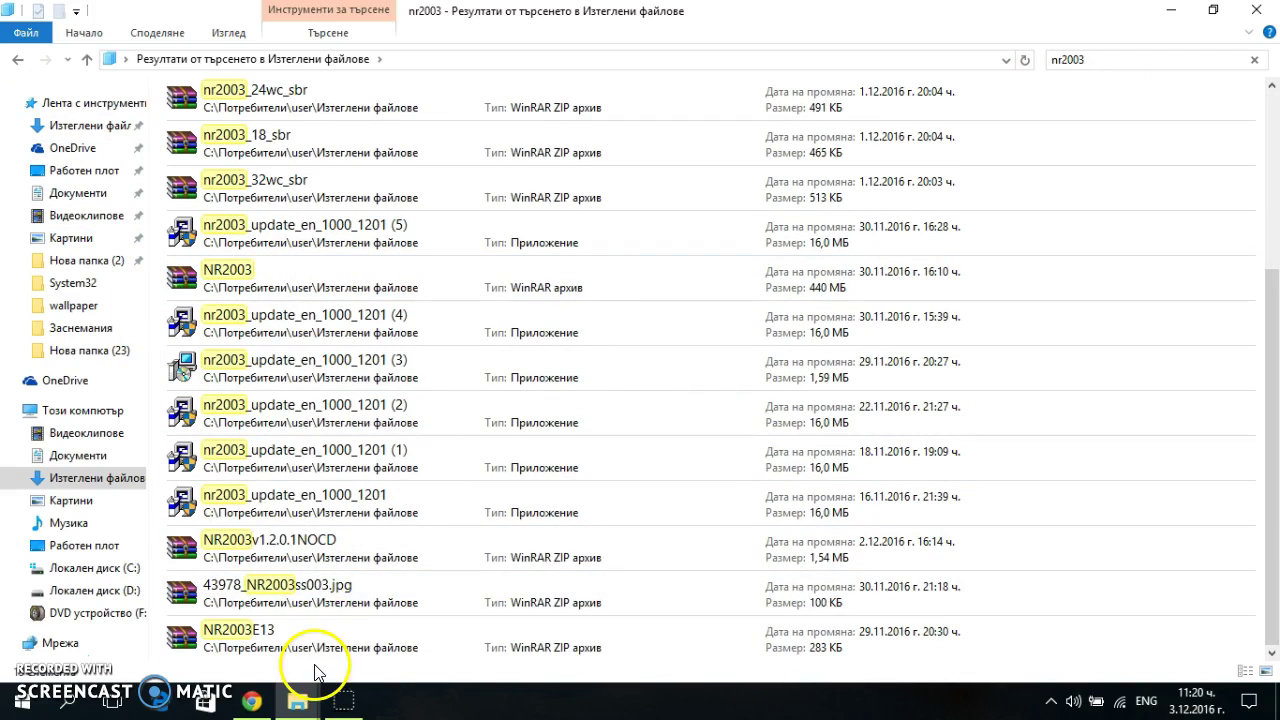
left_click(266, 272)
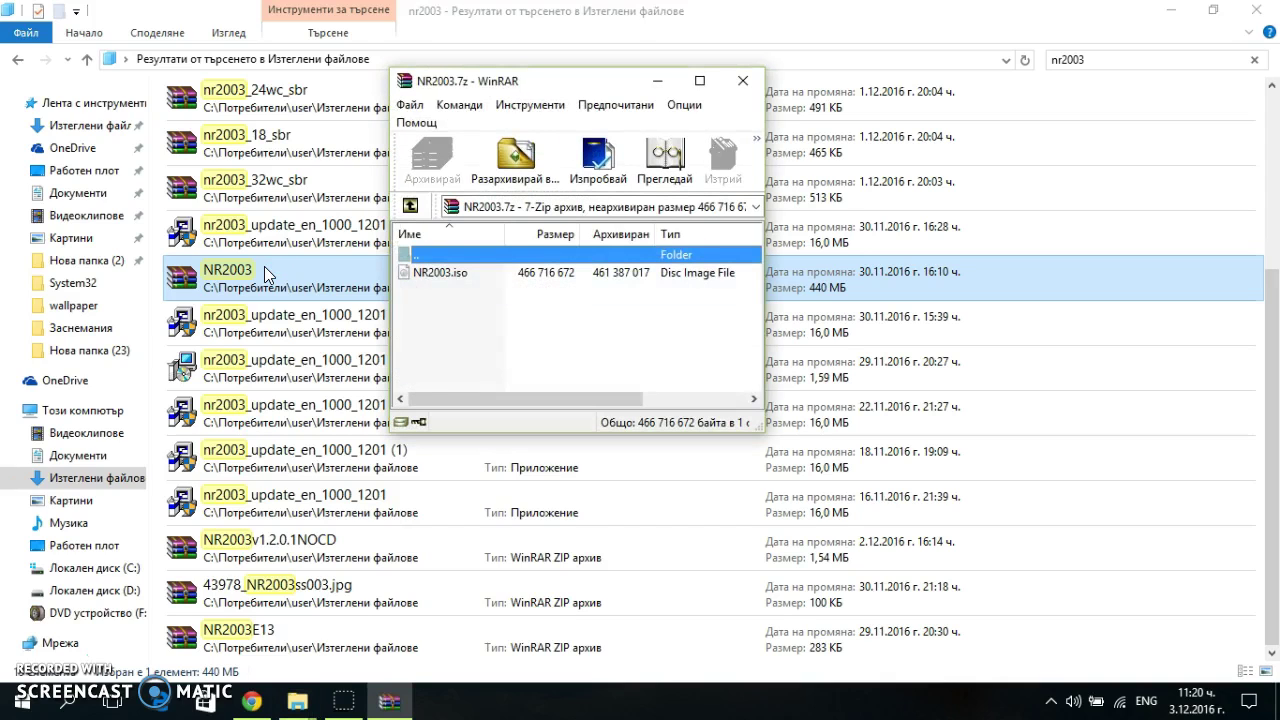
Extract NR2003.iso from the archive and launch Setup from the mounted G: NR2003 drive
left_click(472, 273)
double_click(472, 273)
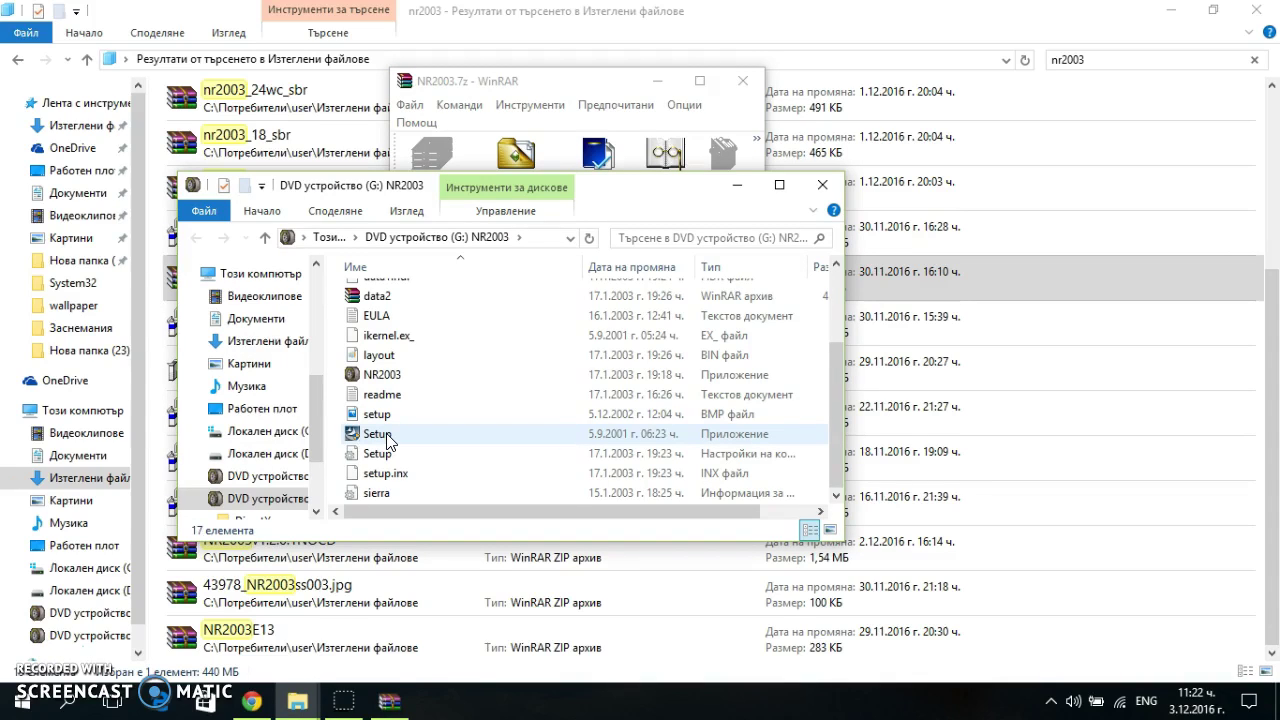
double_click(387, 438)
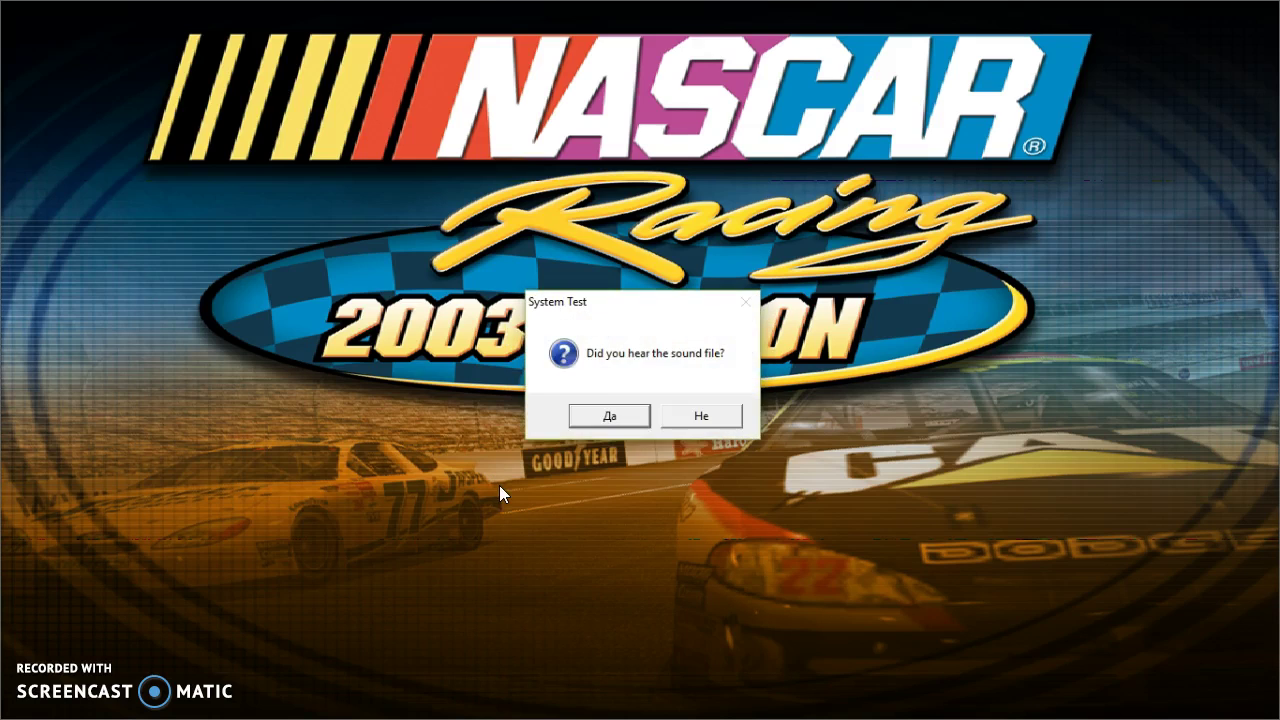
Confirm the sound test, accept the license agreement and keep the proposed install location
left_click(609, 416)
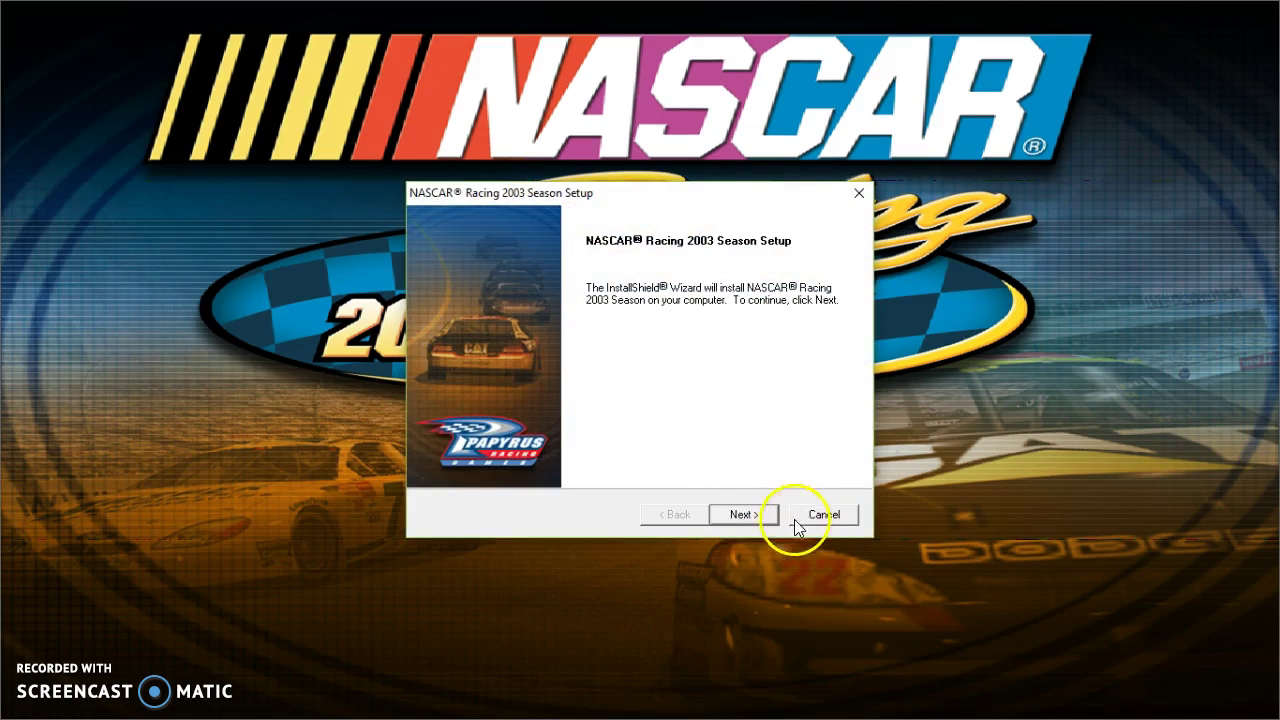
left_click(743, 514)
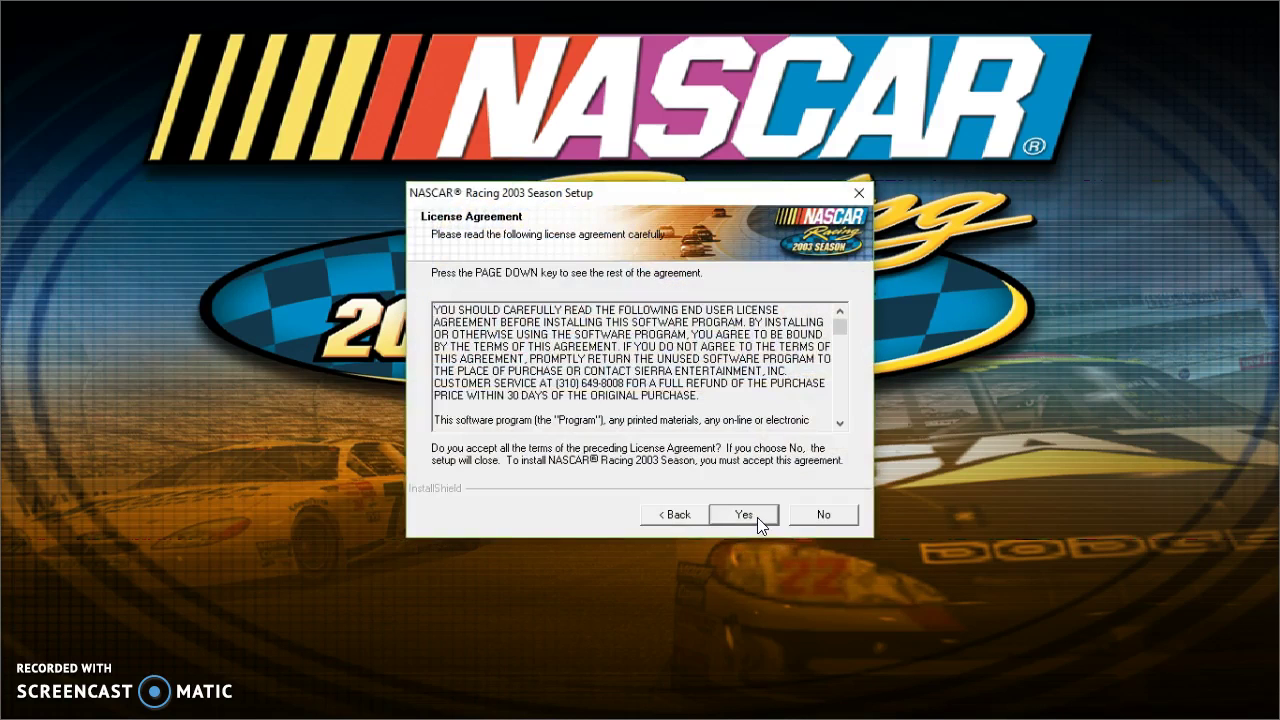
left_click(743, 514)
left_click(757, 517)
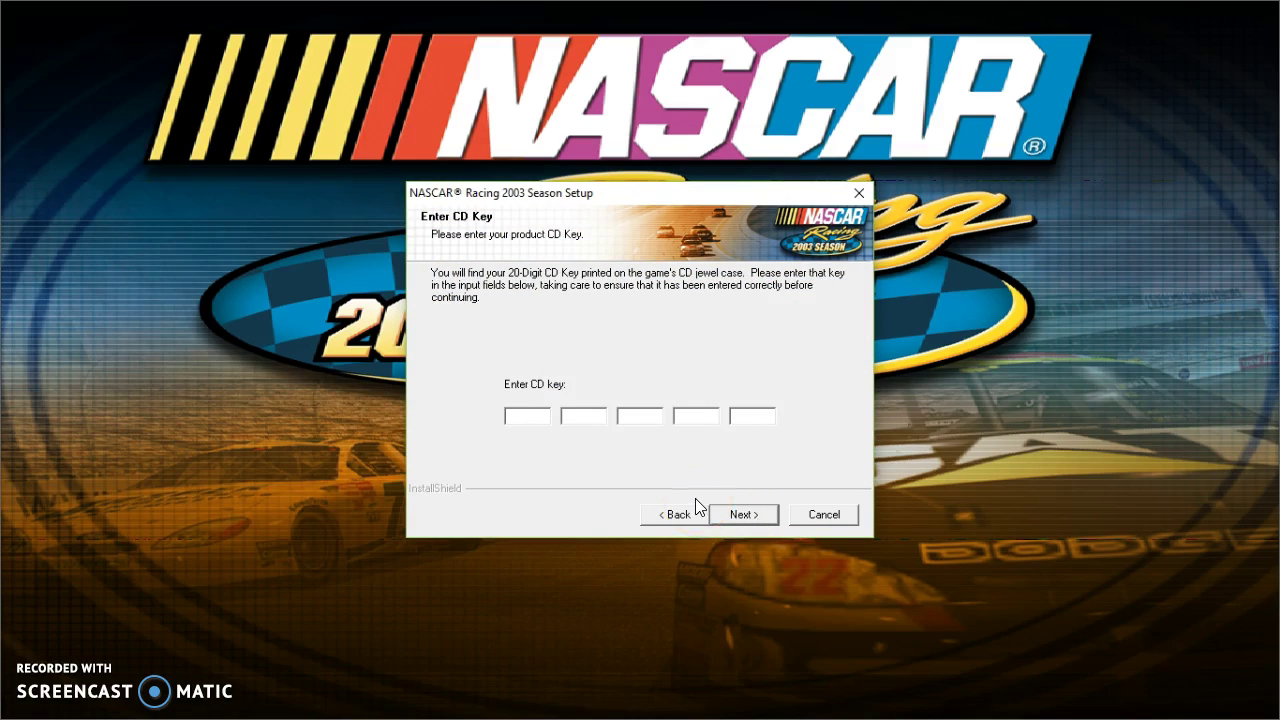
Enter the game's CD key in the five fields, correcting typos, and start copying files
key("BackSpace")
key("BackSpace")
key("BackSpace")
key("BackSpace")
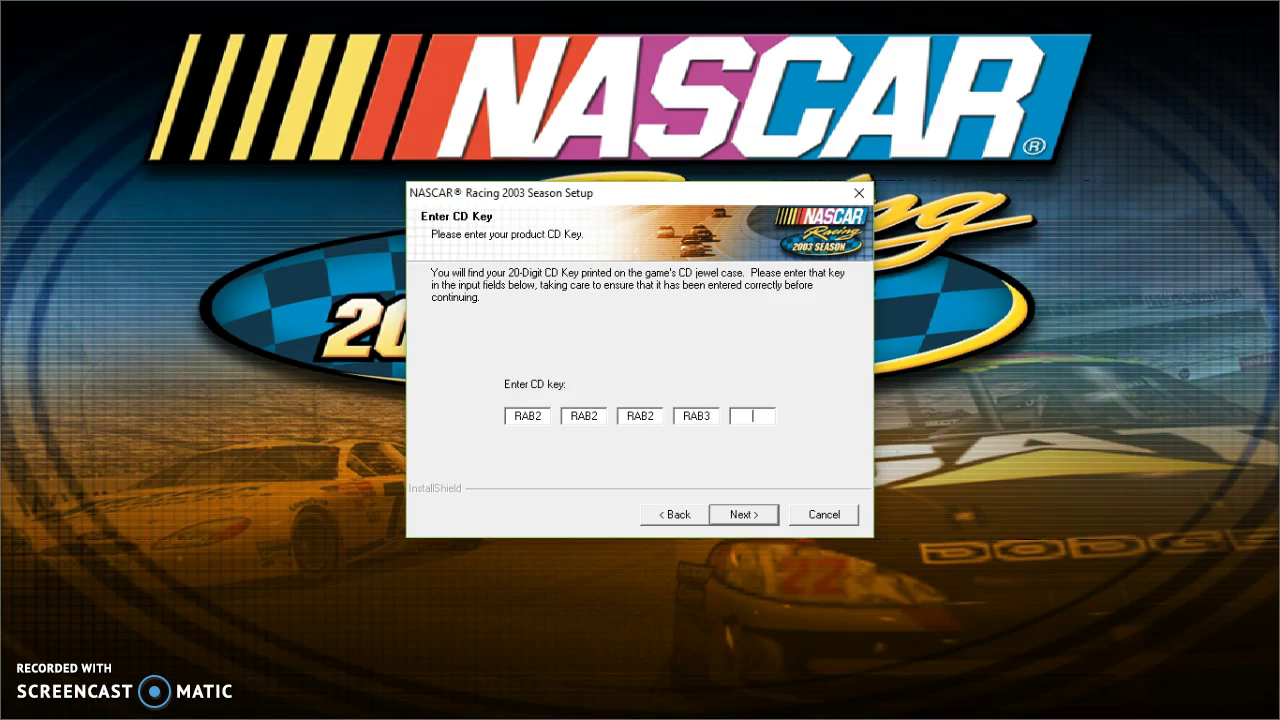
left_click(716, 418)
key("BackSpace")
left_click(753, 516)
left_click(753, 516)
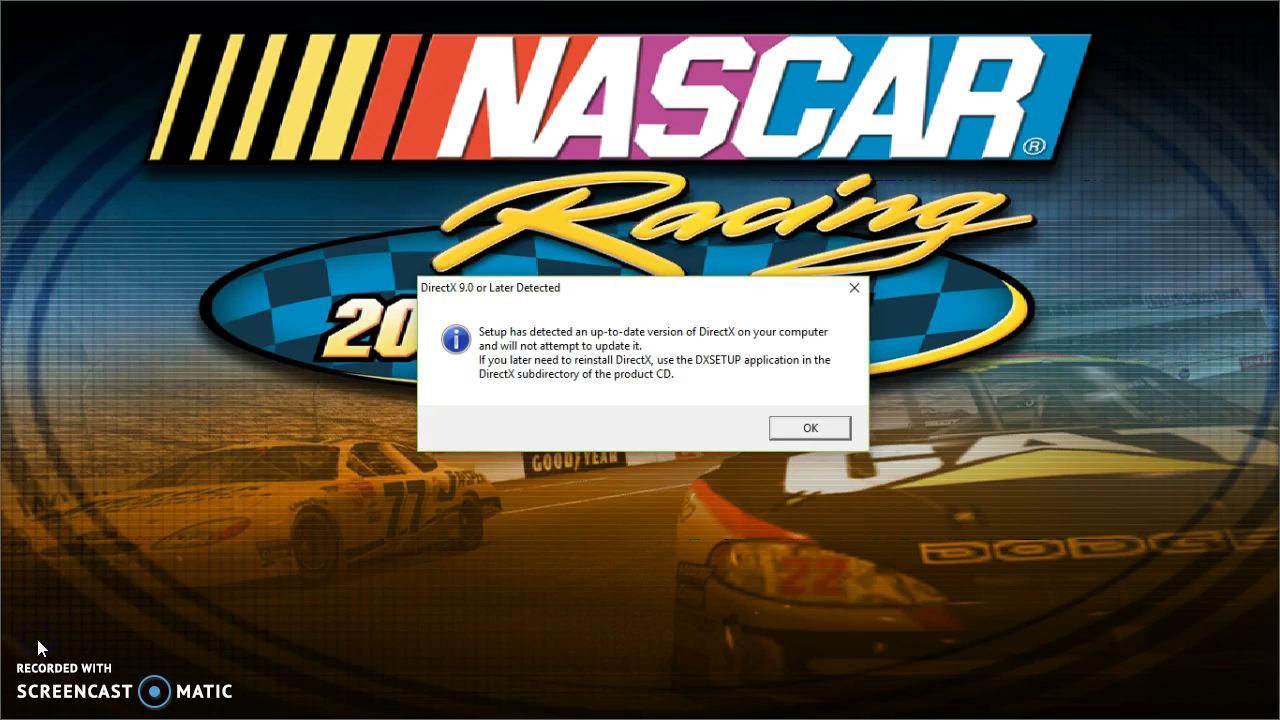
Dismiss the DirectX notice and choose the existing Papyrus folder for the program shortcuts
left_click(812, 428)
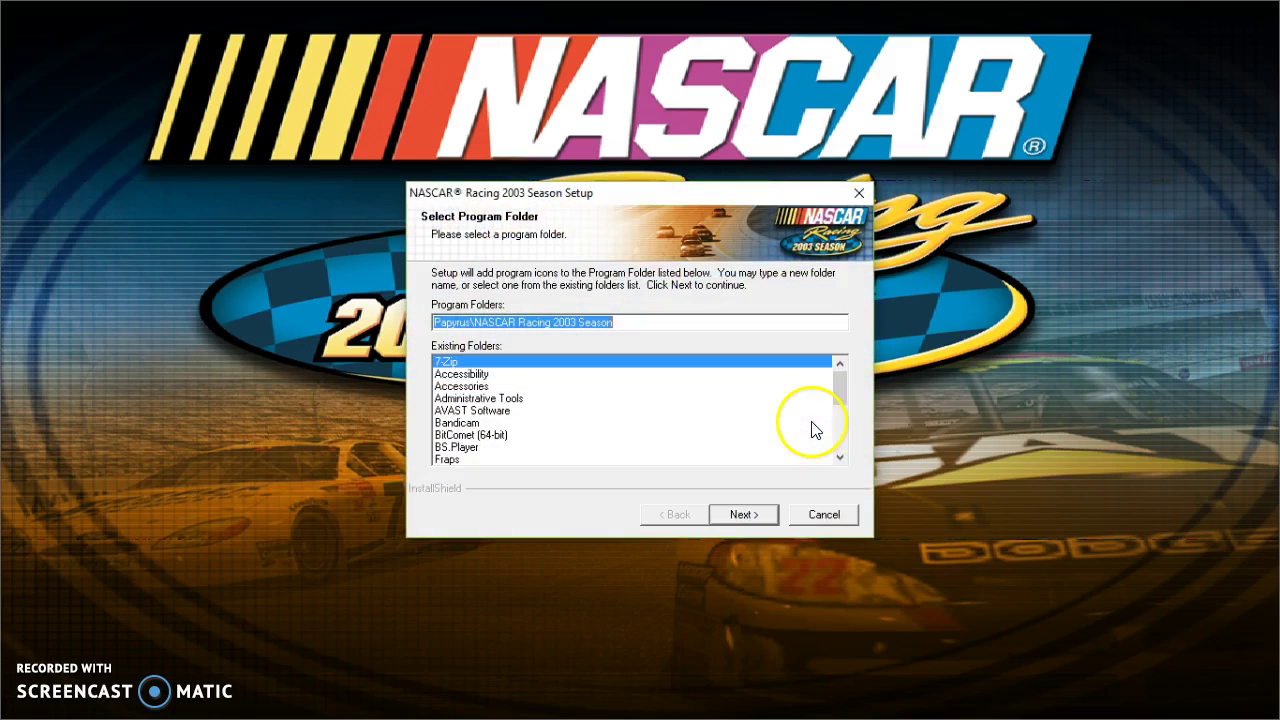
scroll(731, 425, "down", 2)
scroll(731, 425, "down", 3)
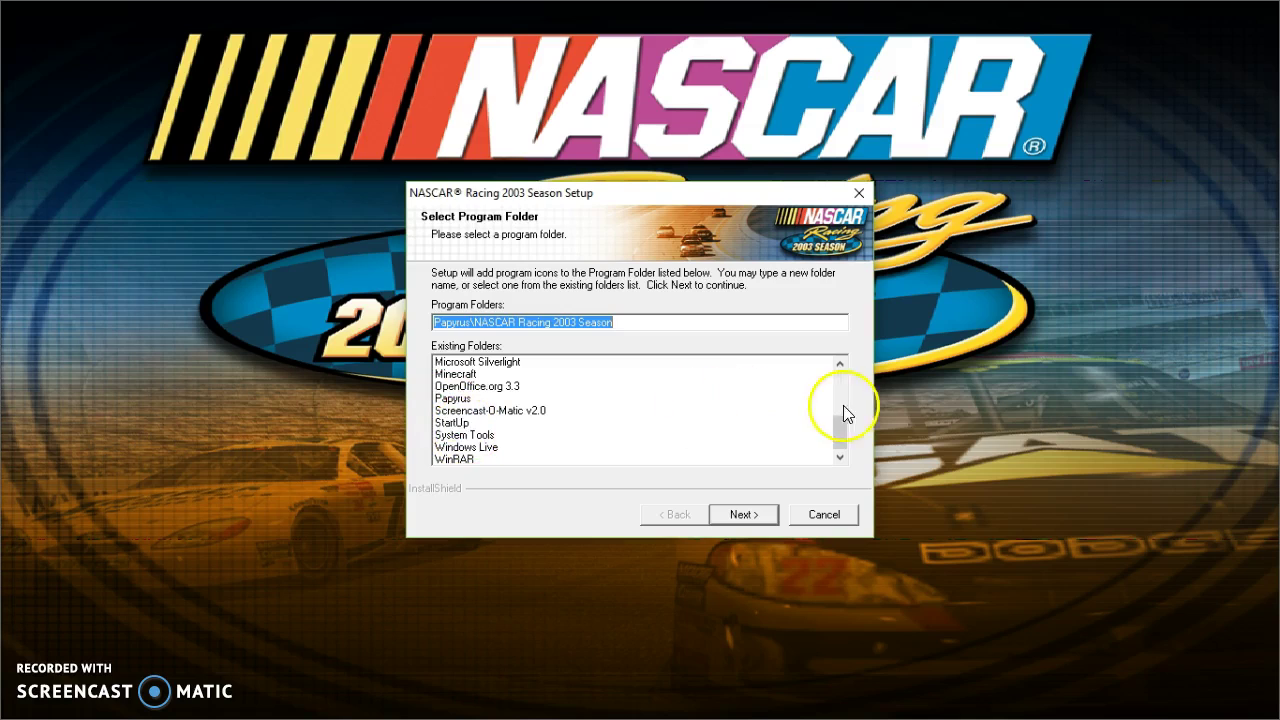
mouse_move(845, 430)
left_mouse_down()
mouse_move(843, 403)
mouse_move(829, 429)
left_mouse_up()
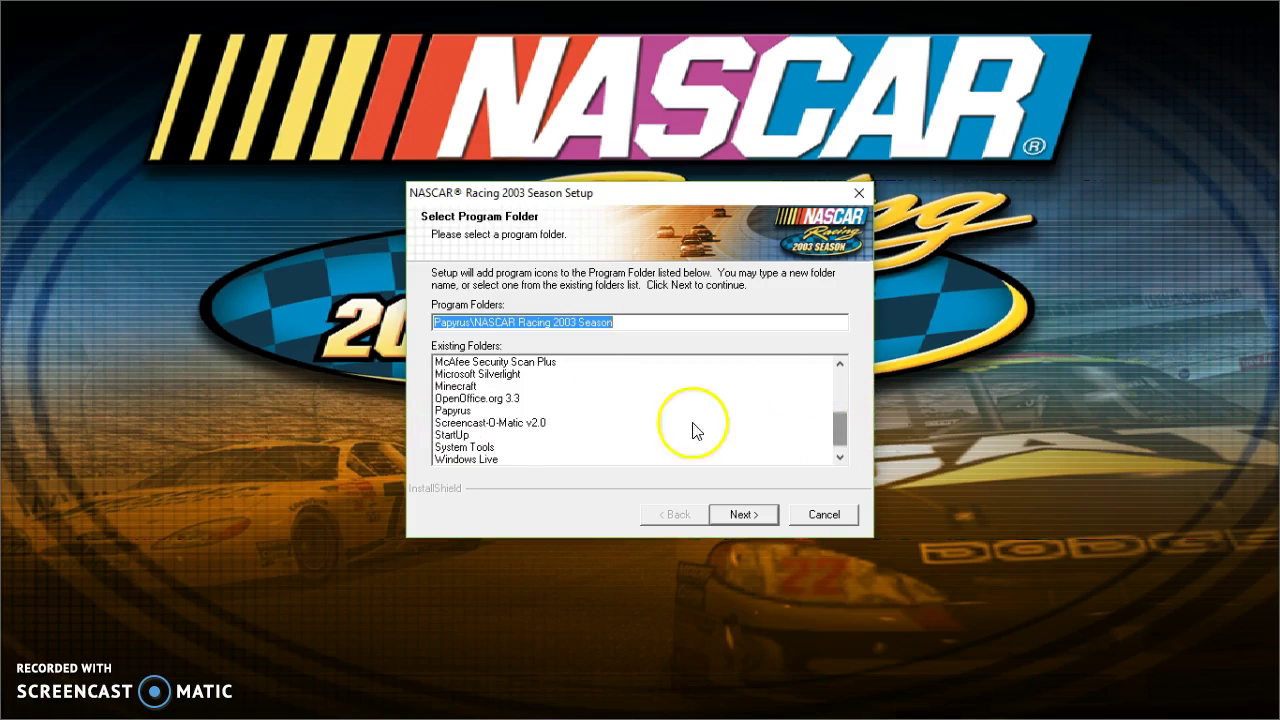
left_click(483, 412)
left_click(743, 515)
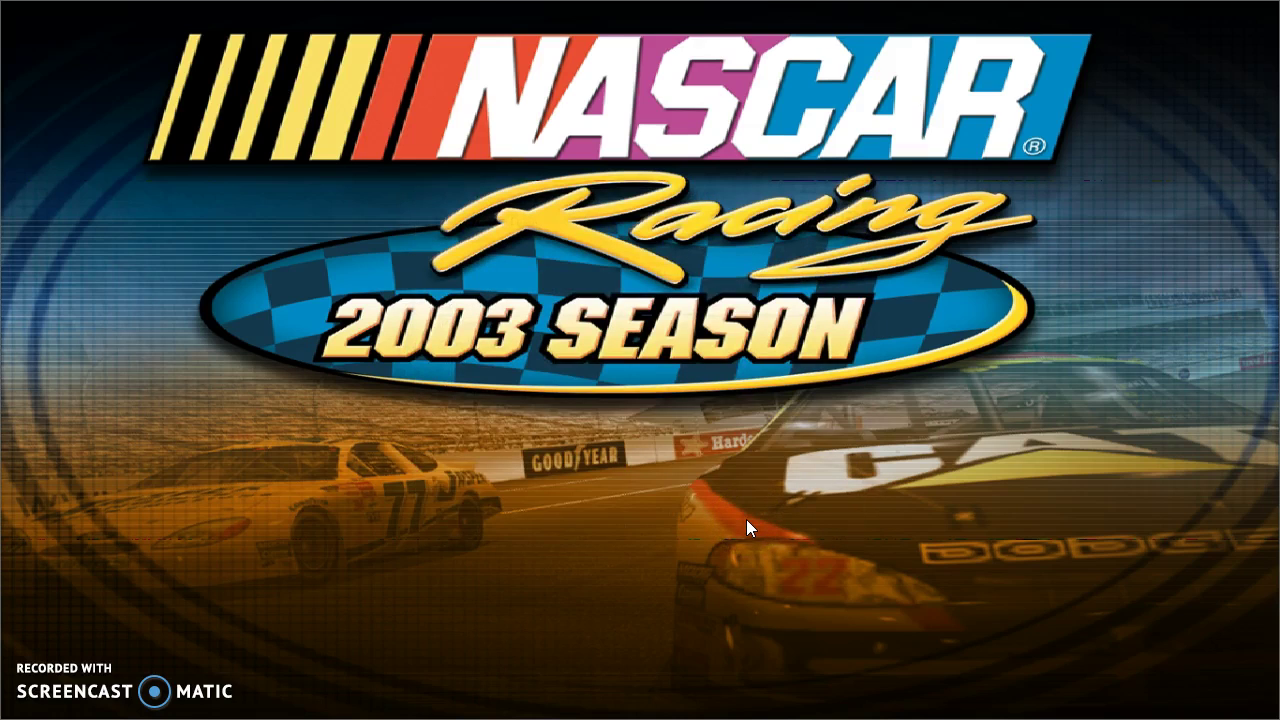
Decline the desktop shortcut, register later, untick View Read Me and finish setup
left_click(787, 414)
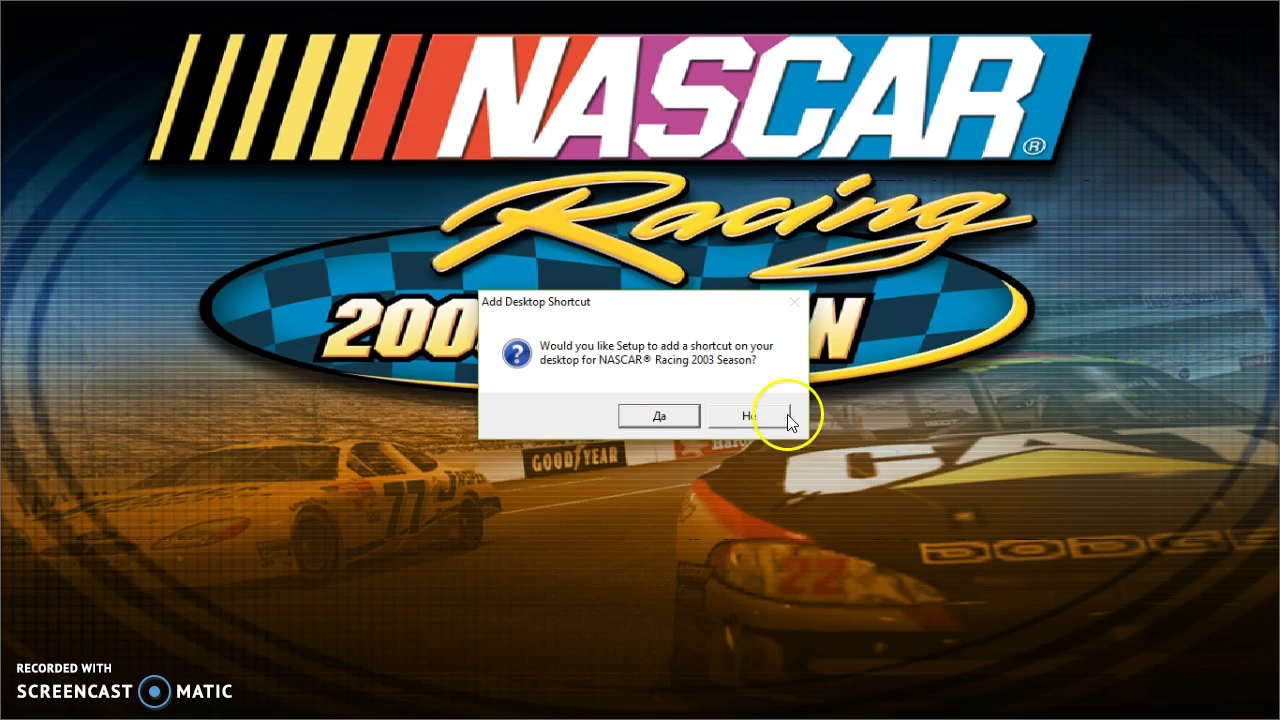
left_click(843, 518)
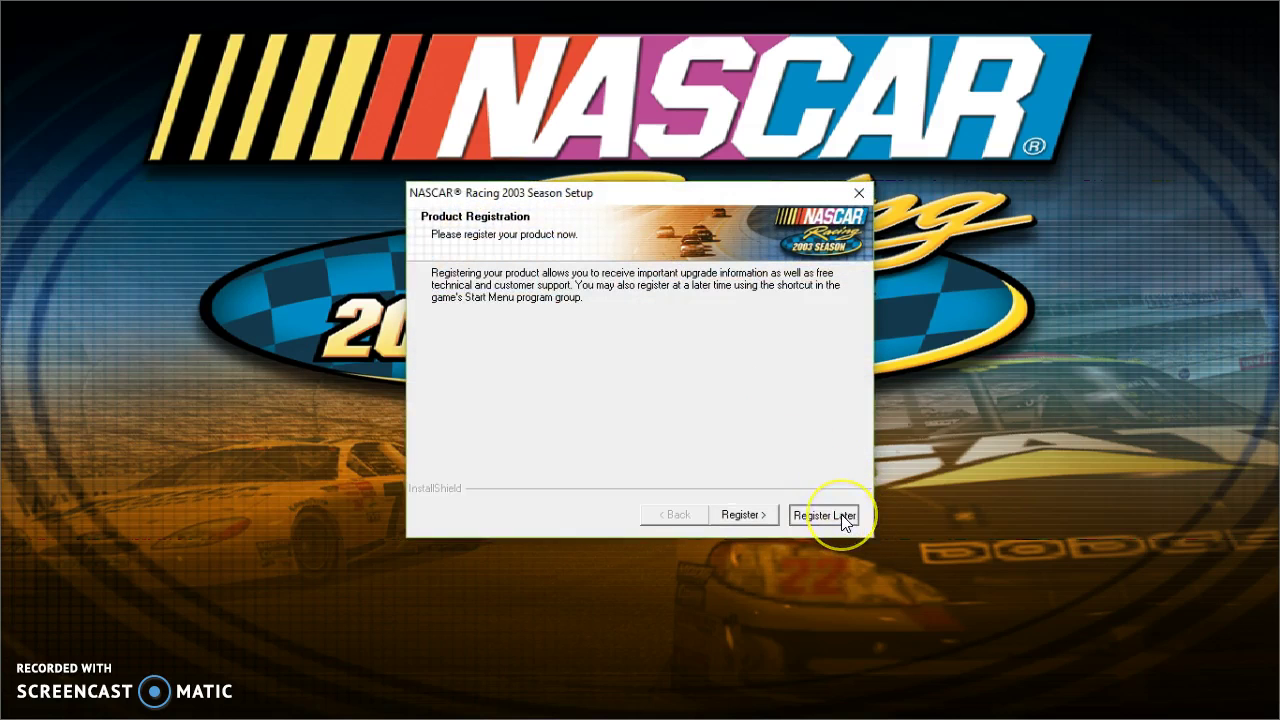
left_click(815, 430)
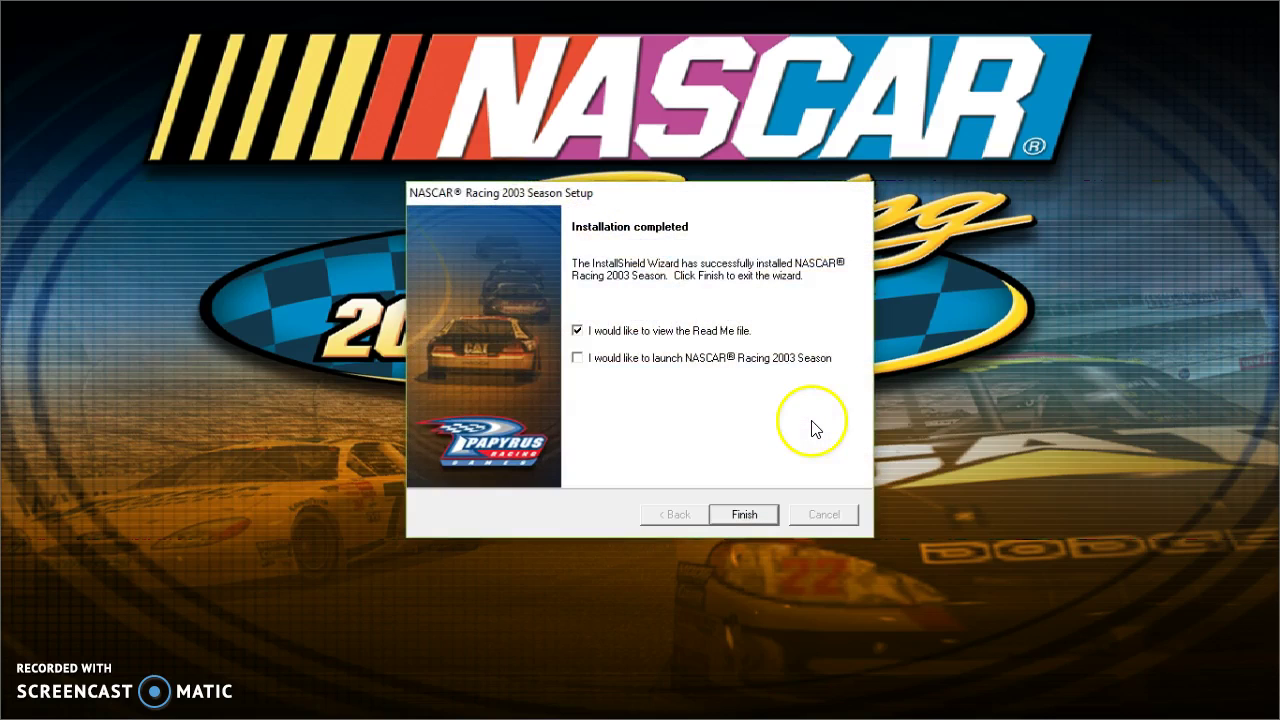
left_click(730, 331)
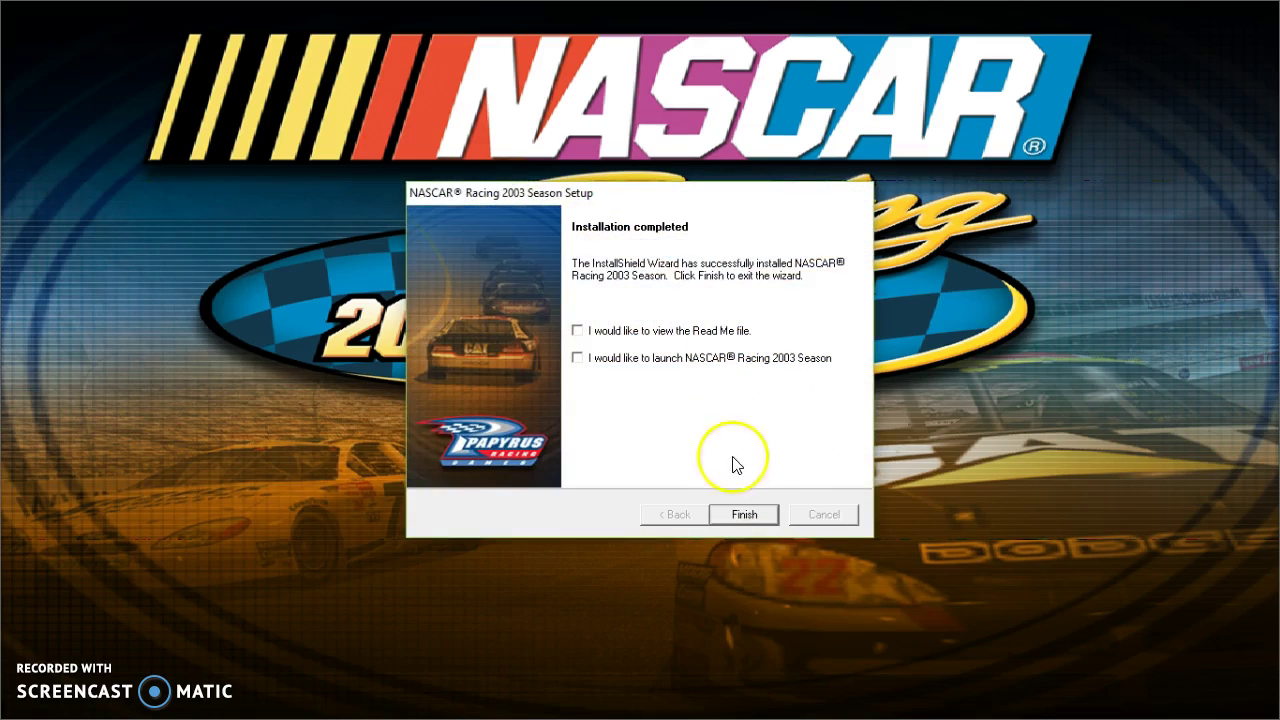
left_click(744, 516)
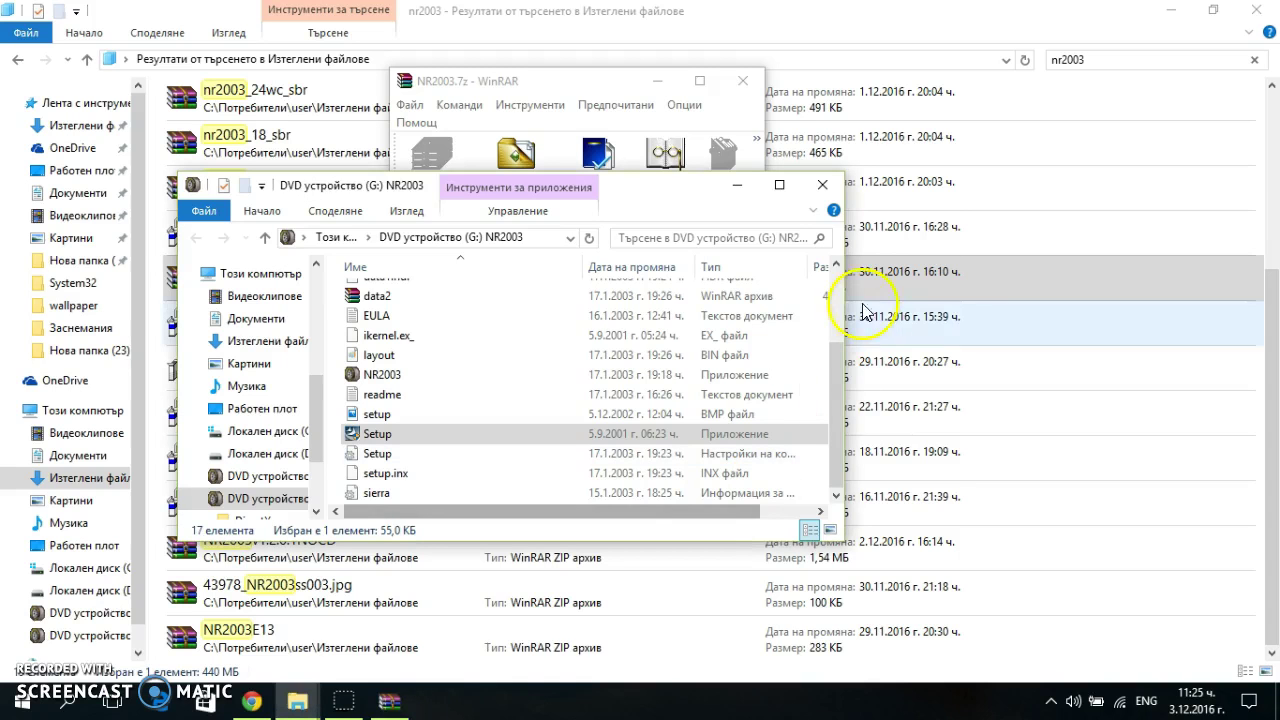
Close the NR2003 DVD and archive windows and return to the C: drive listing
left_click(822, 185)
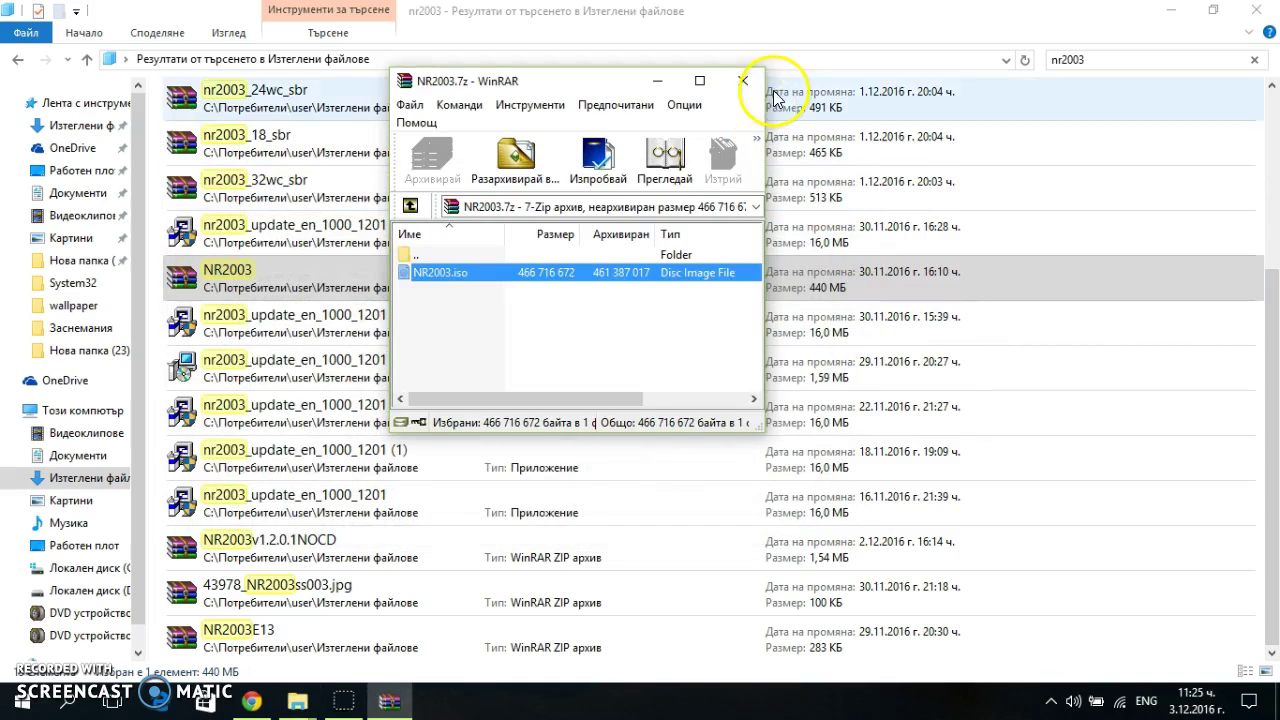
left_click(743, 80)
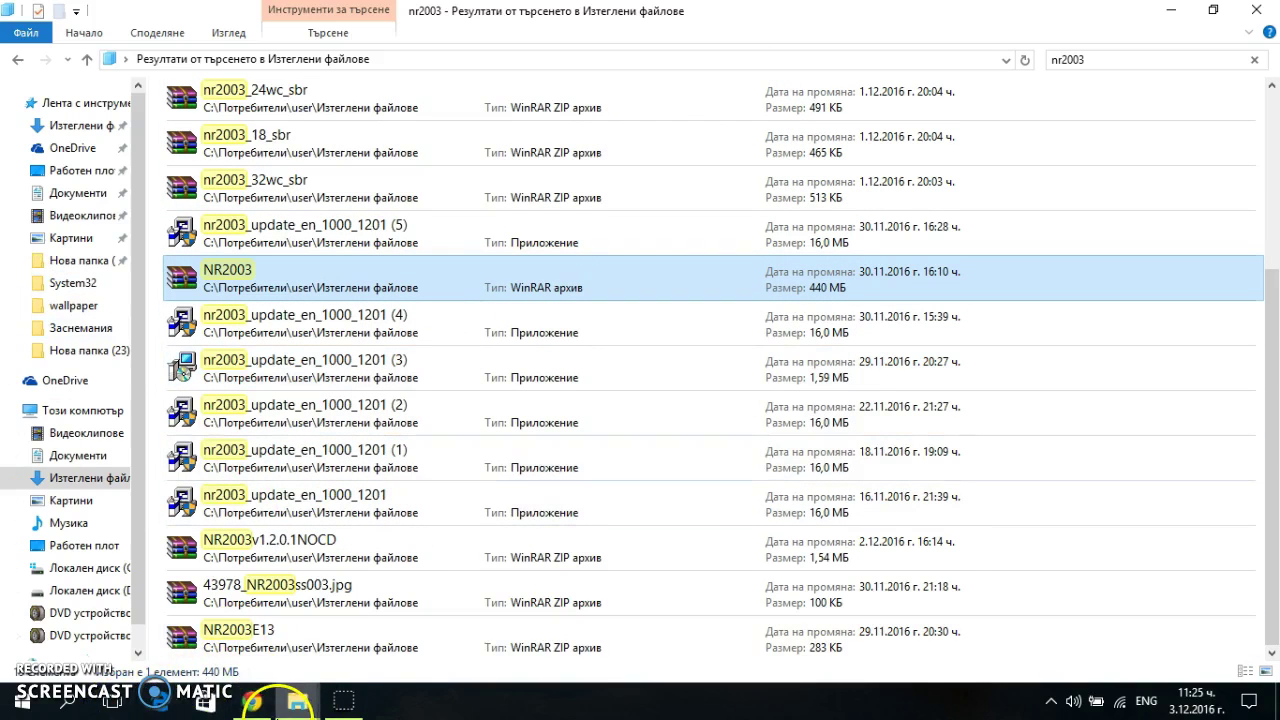
mouse_move(290, 716)
left_click(229, 638)
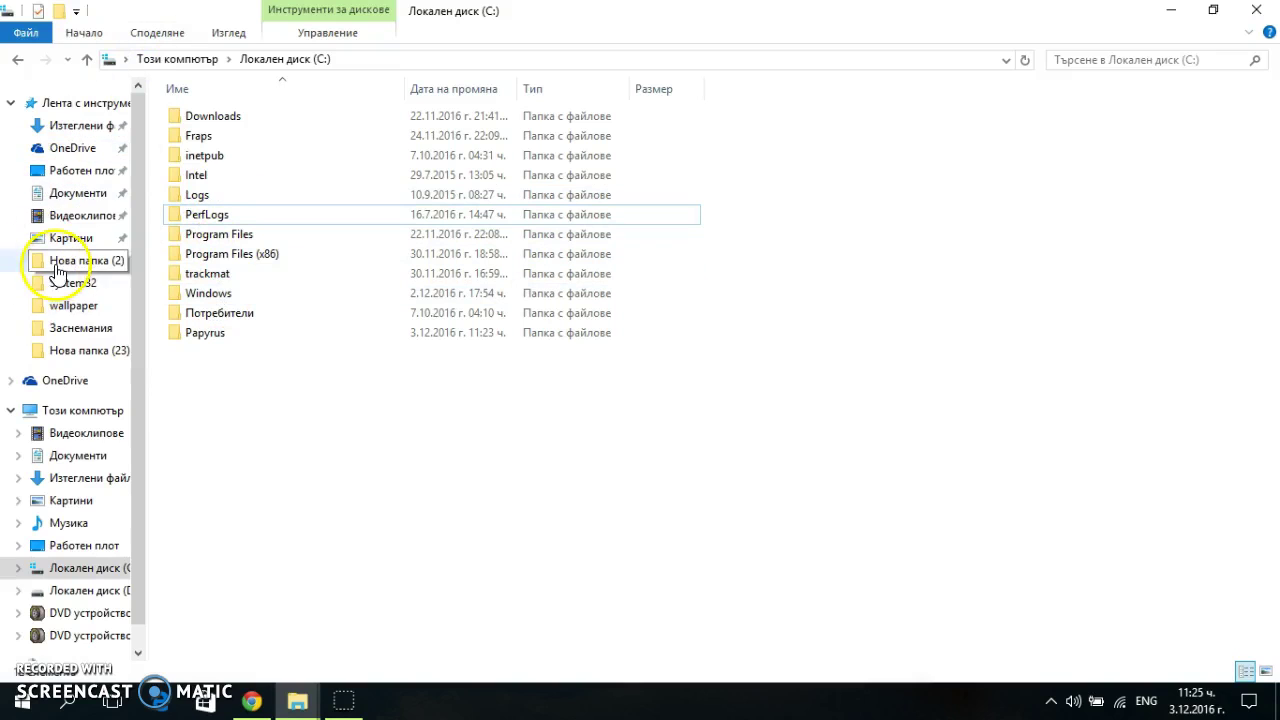
left_click(65, 305)
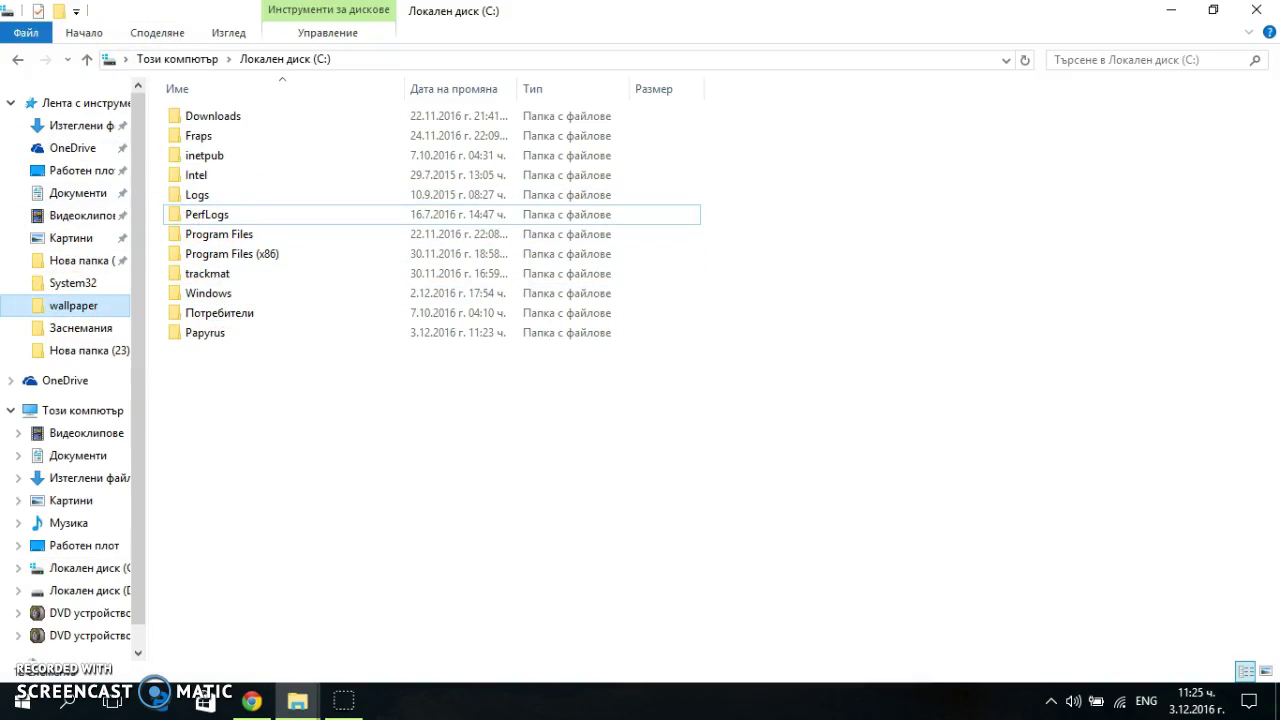
left_click(18, 62)
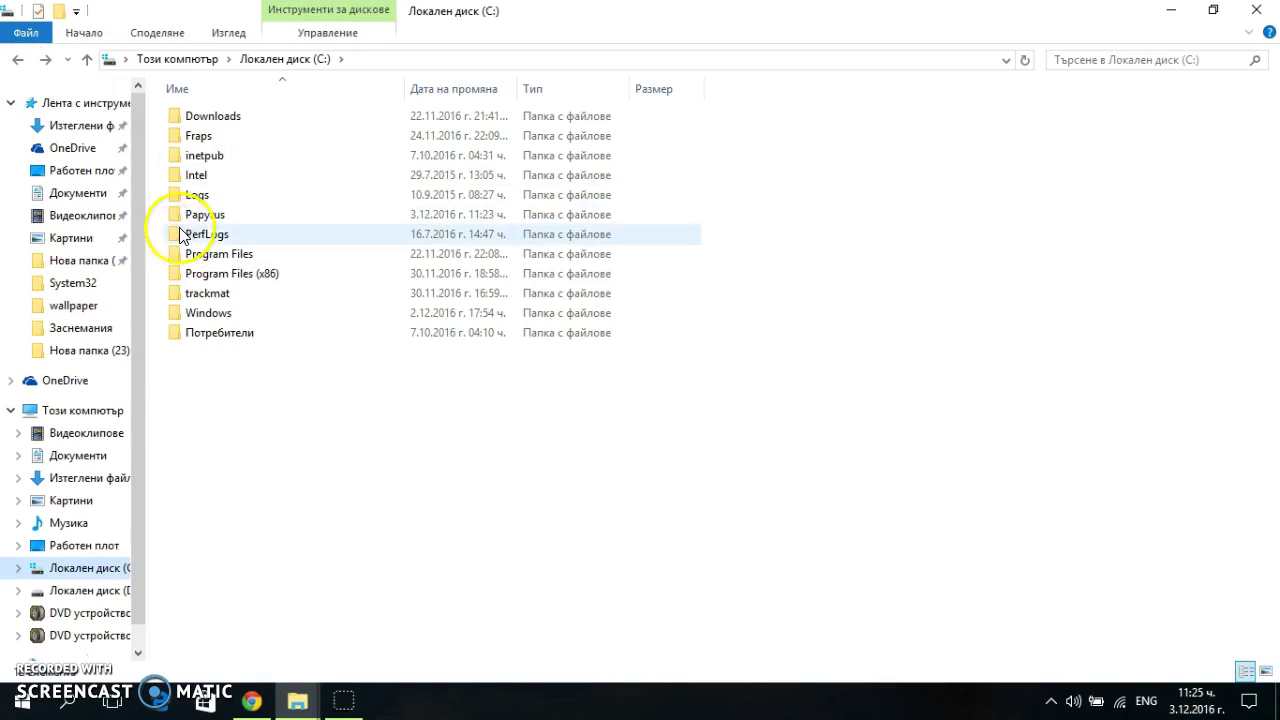
Check C:\Papyrus\NASCAR Racing 2003 Season, then return to the nr2003 search results
double_click(223, 214)
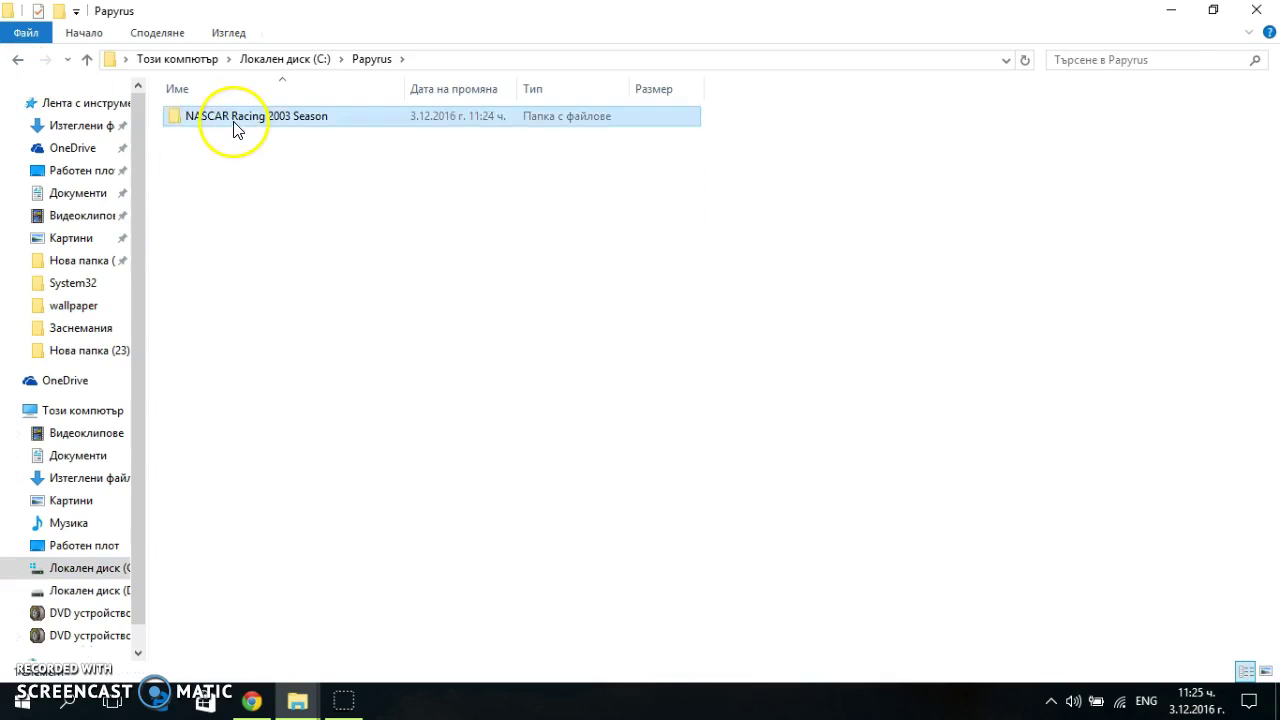
double_click(234, 126)
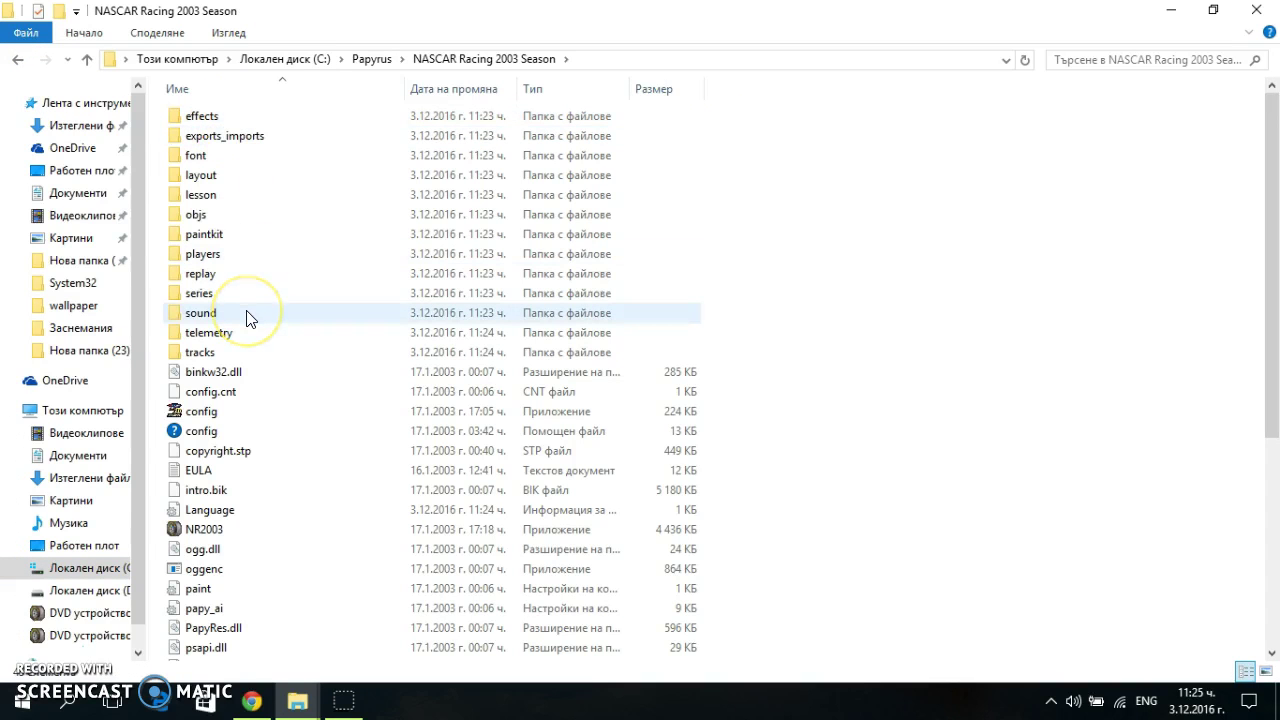
scroll(258, 535, "down", 1)
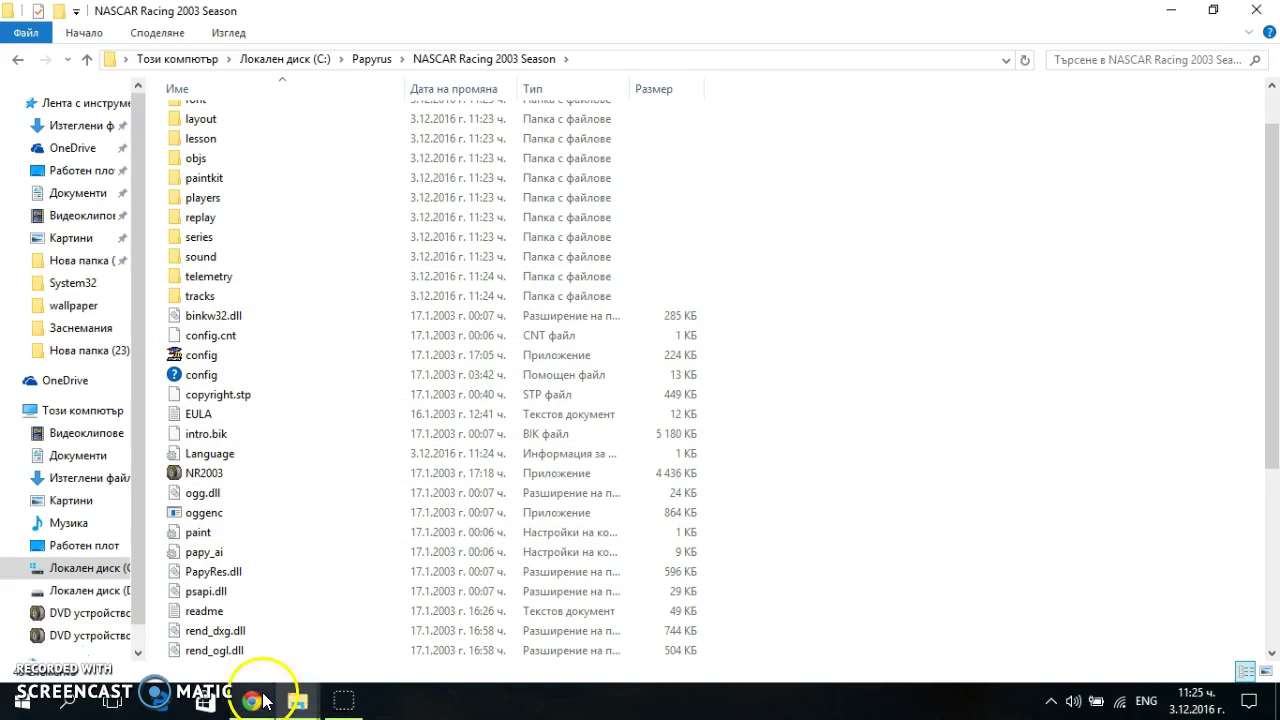
mouse_move(297, 698)
left_click(390, 648)
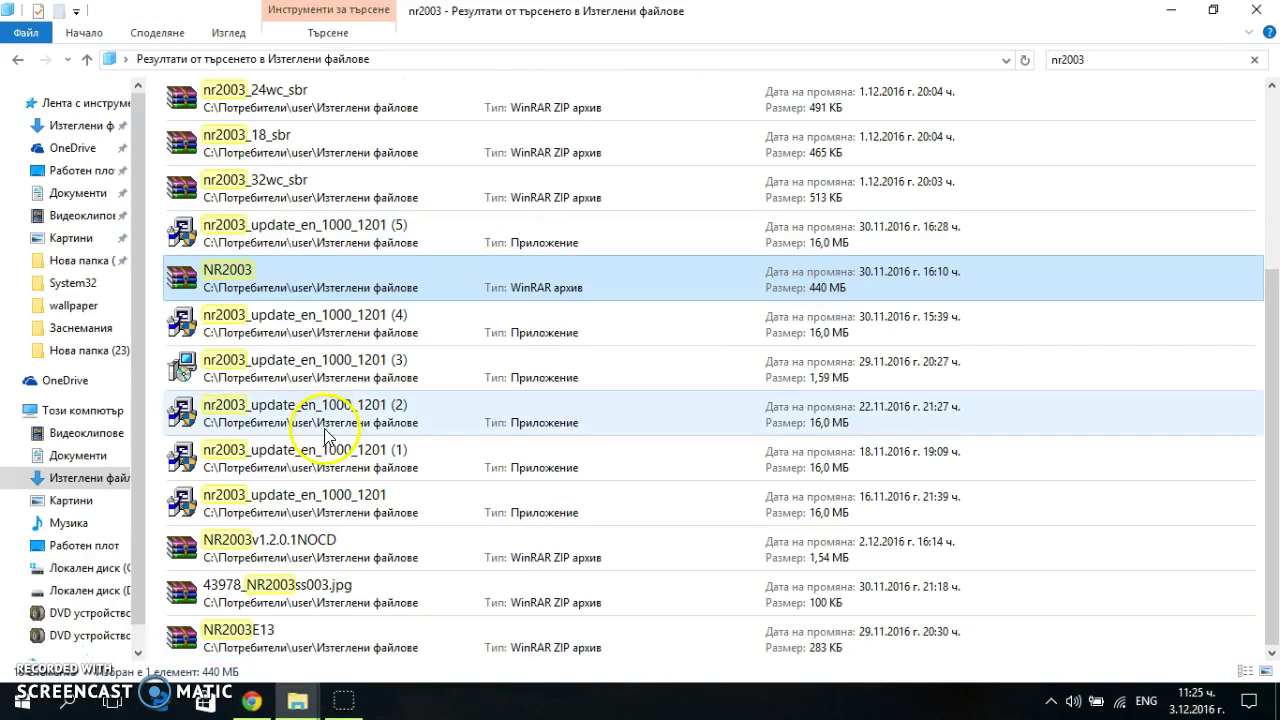
Launch the nr2003_update_en_1000_1201 (4) patch installer from the search results
double_click(322, 336)
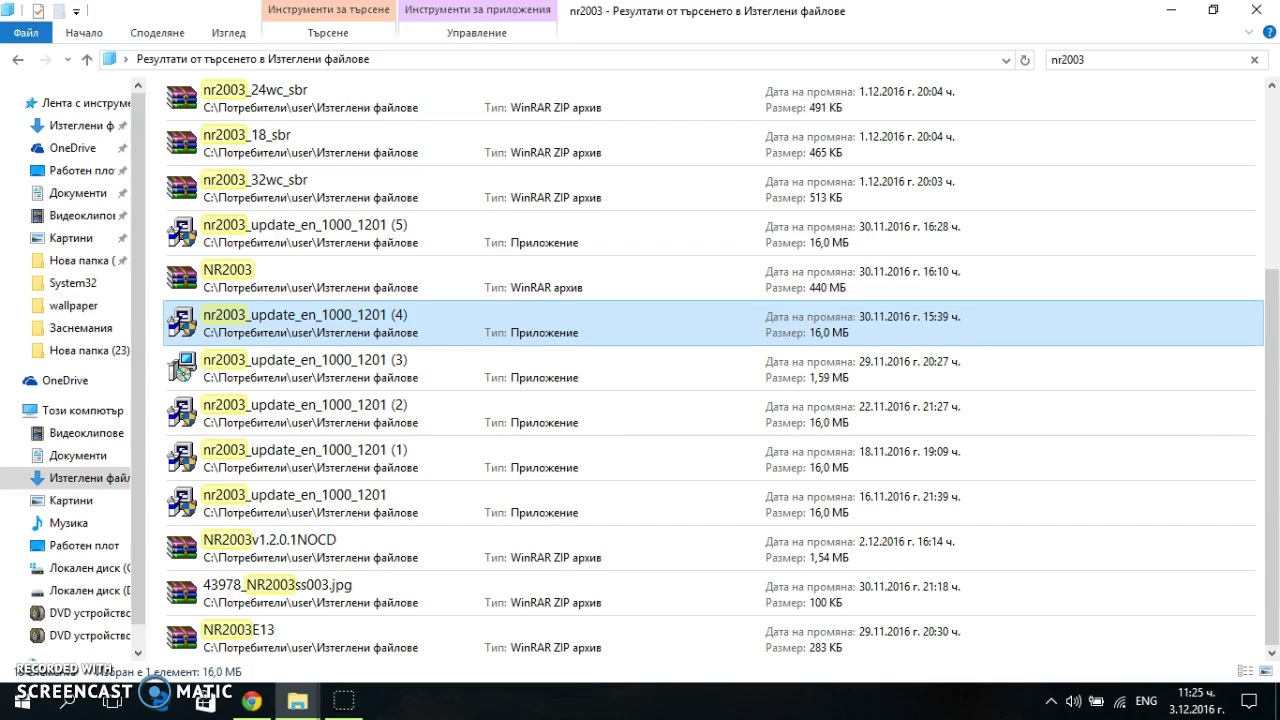
Agree to the license and install the 1.2.0.1 patch to the default destination, then finish
double_click(500, 494)
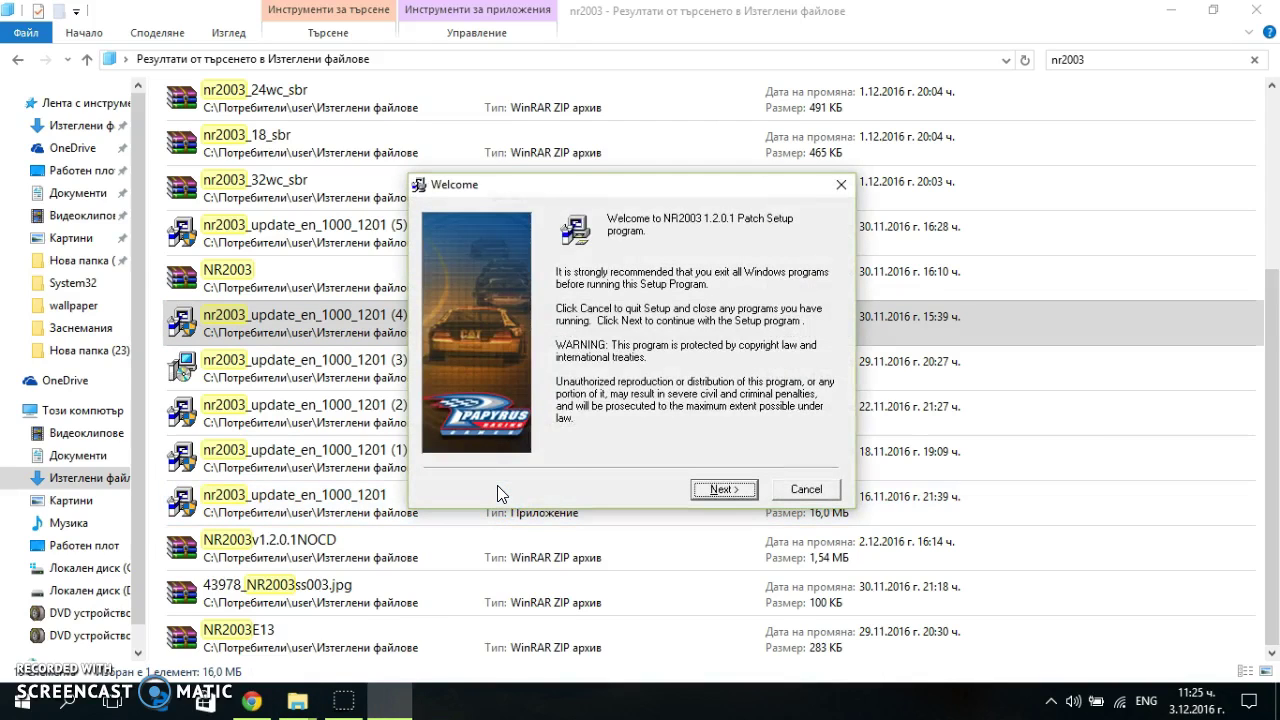
left_click(718, 488)
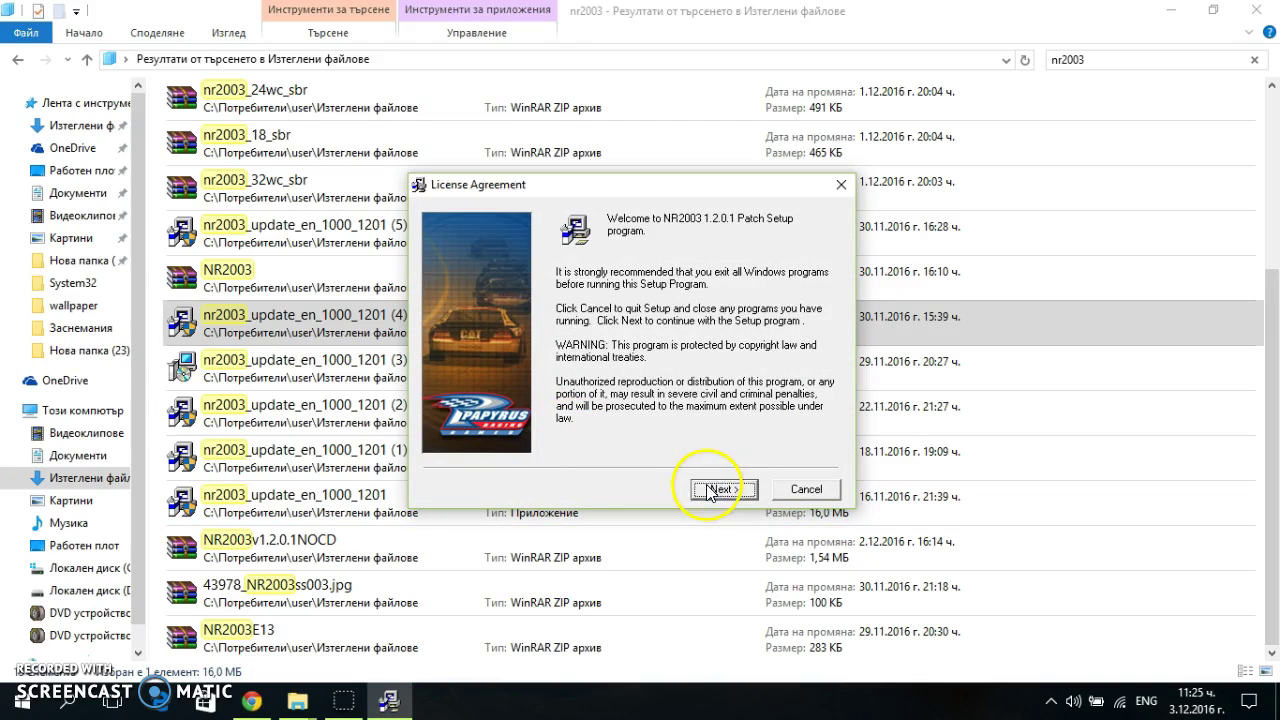
left_click(665, 426)
left_click(725, 489)
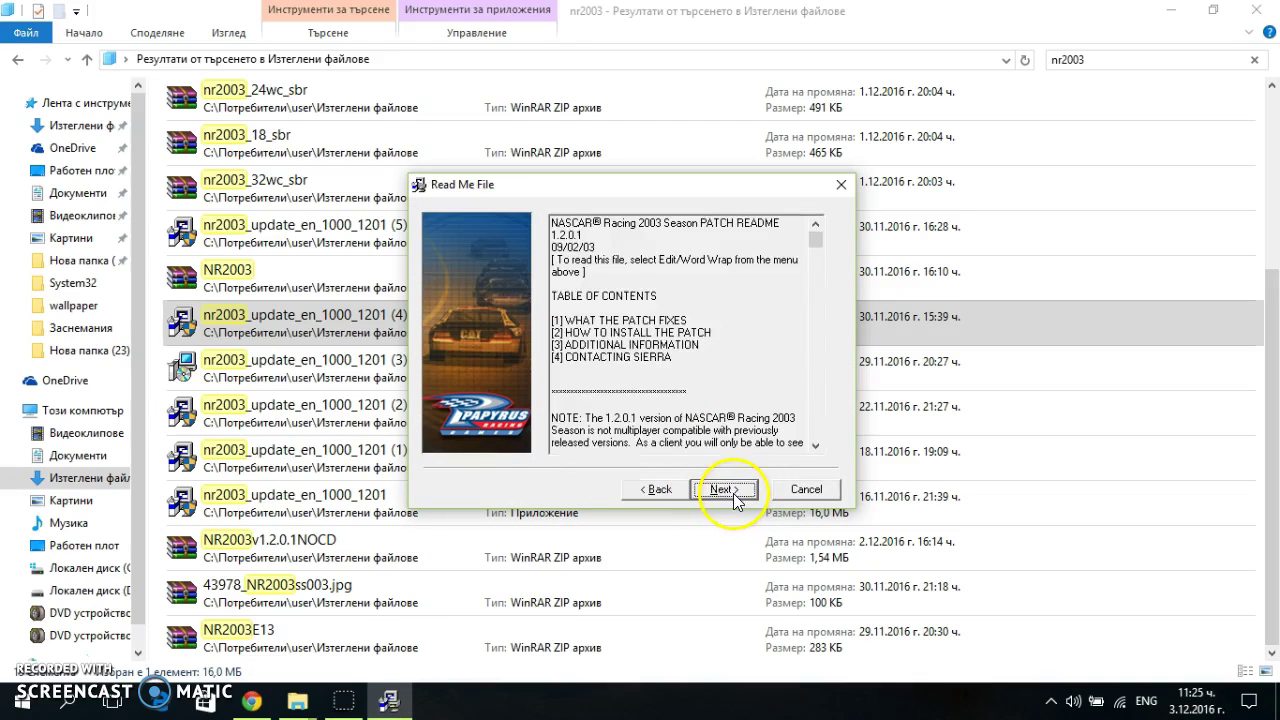
left_click(733, 493)
left_click(733, 493)
left_click(733, 493)
left_click(733, 493)
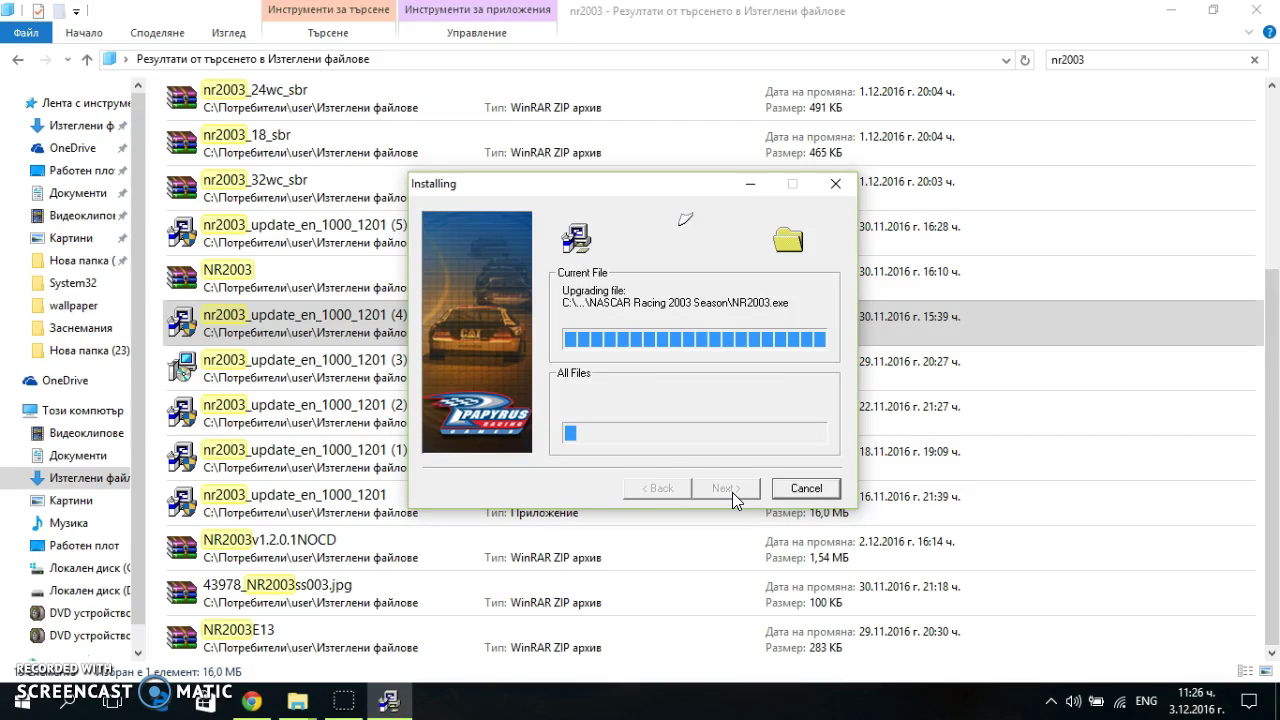
left_click(38, 614)
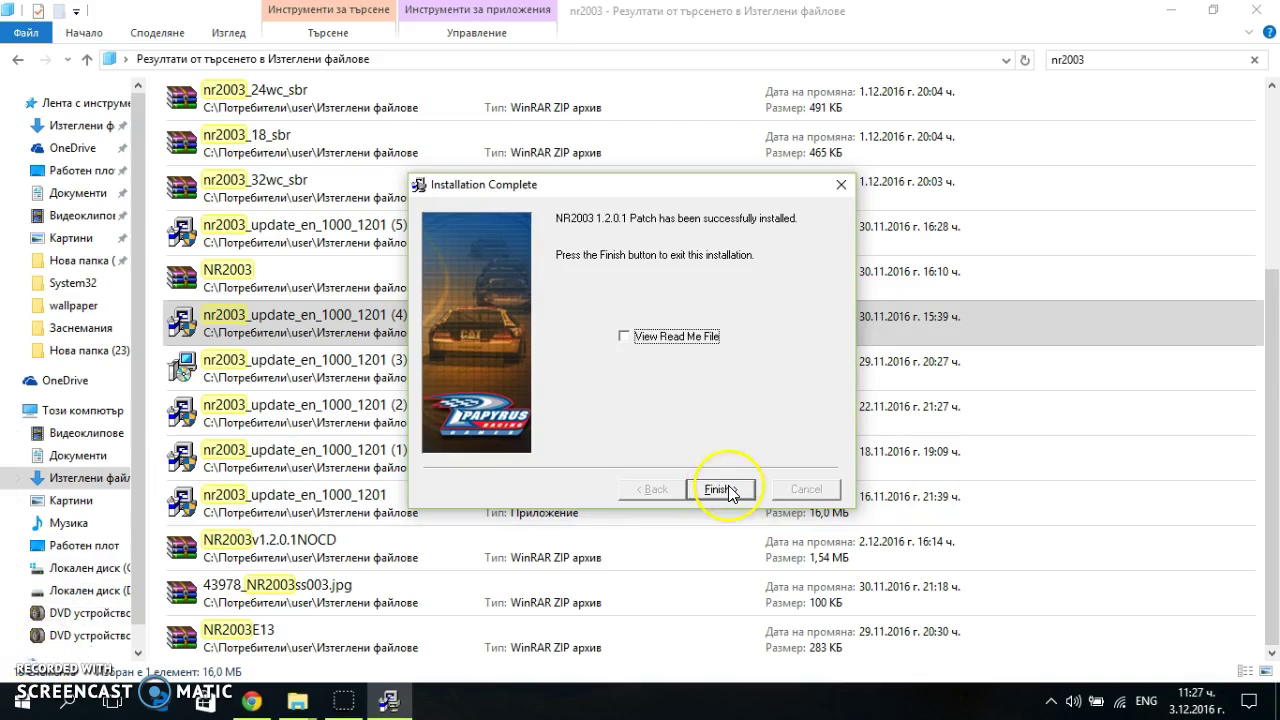
left_click(719, 489)
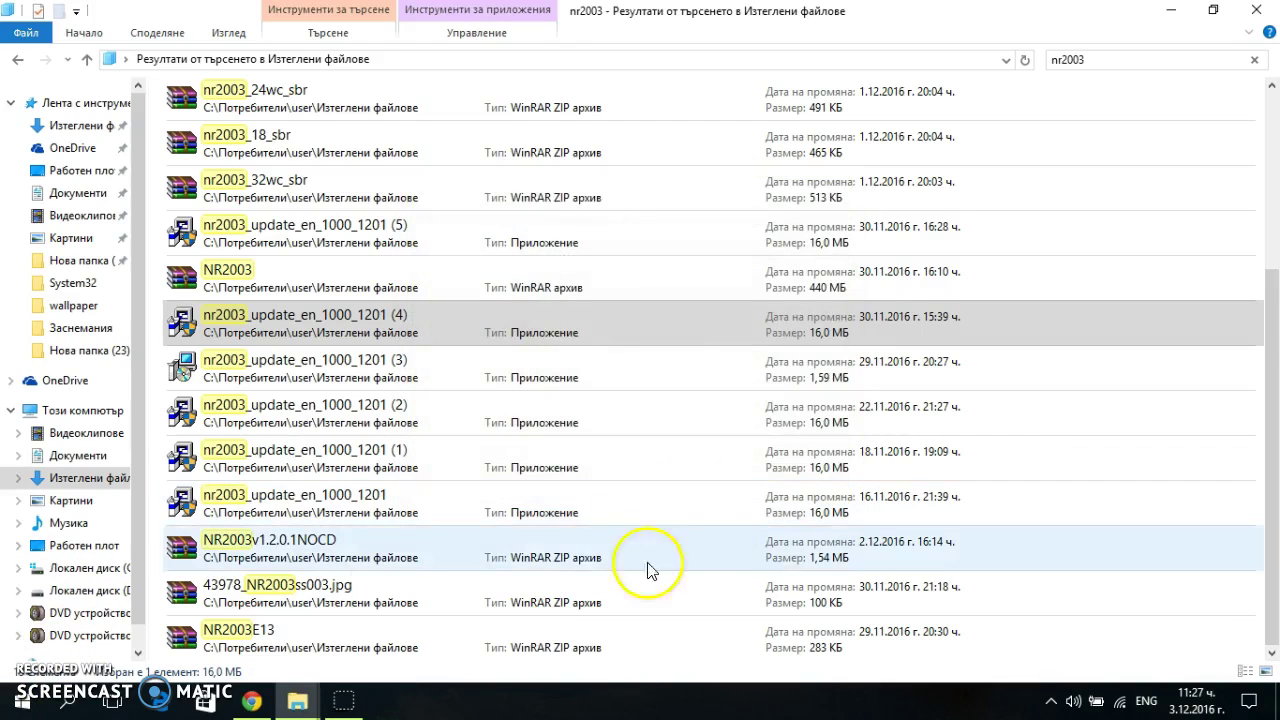
Open and close the NR2003E13 and 43978_NR2003ss003.jpg archives
left_click(308, 600)
left_click(302, 632)
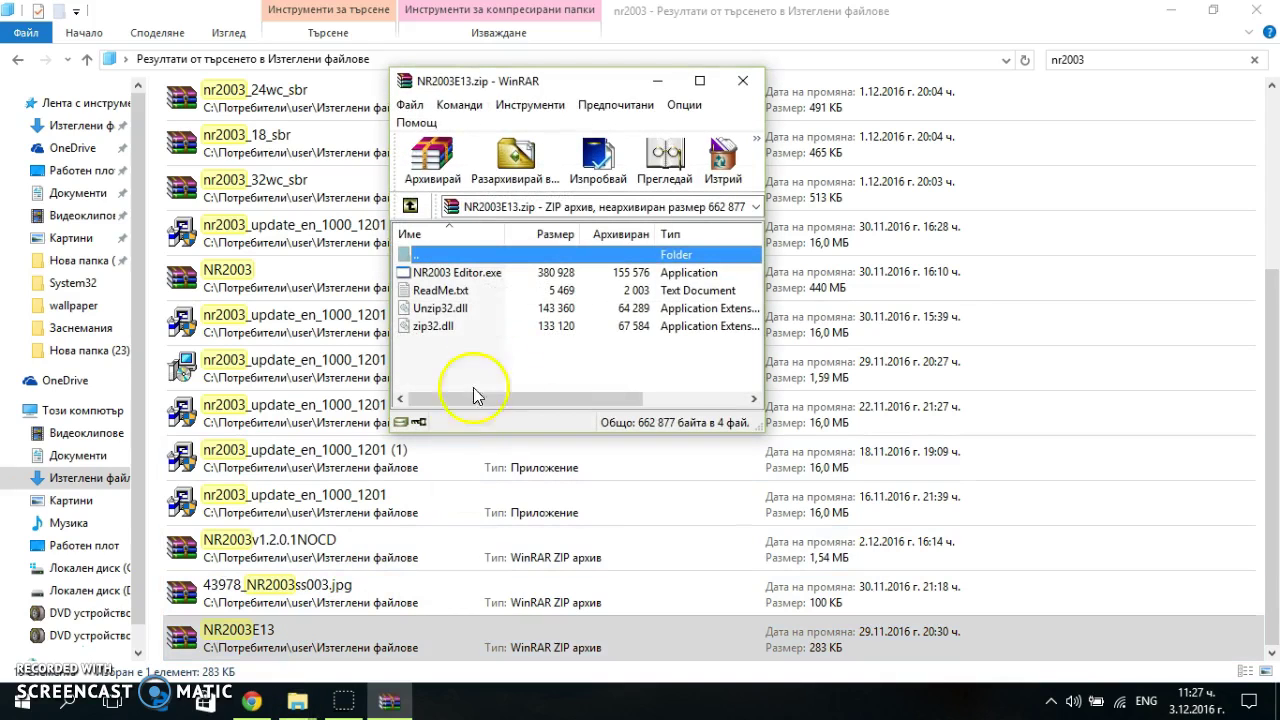
left_click(738, 84)
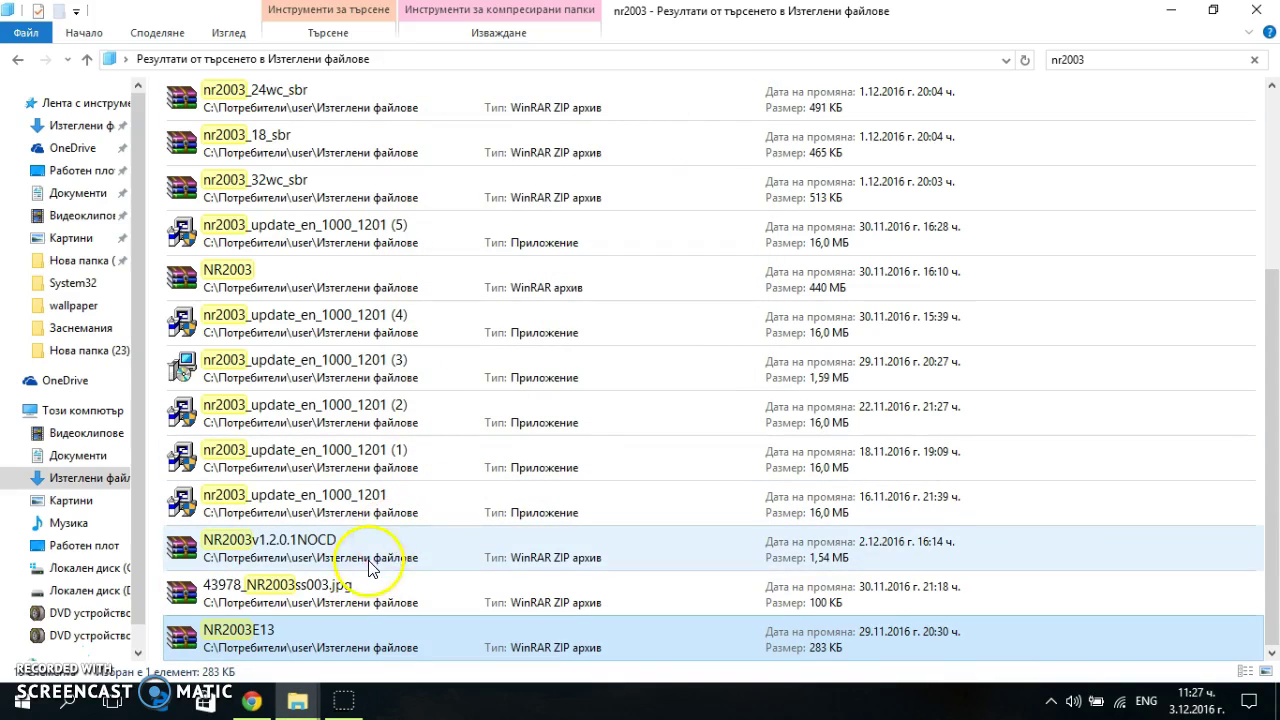
left_click(341, 591)
double_click(347, 592)
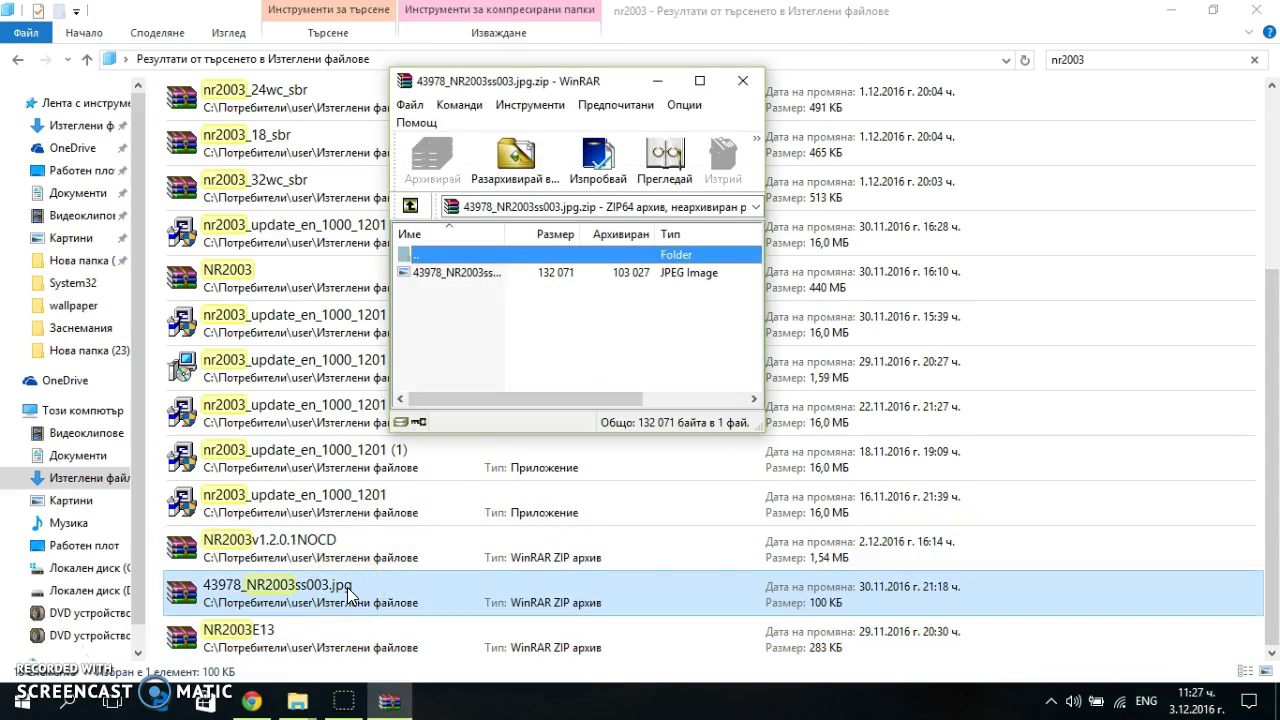
left_click(738, 84)
Open the NR2003v1.2.0.1NOCD archive's Crack folder and select NR2003.exe
double_click(375, 533)
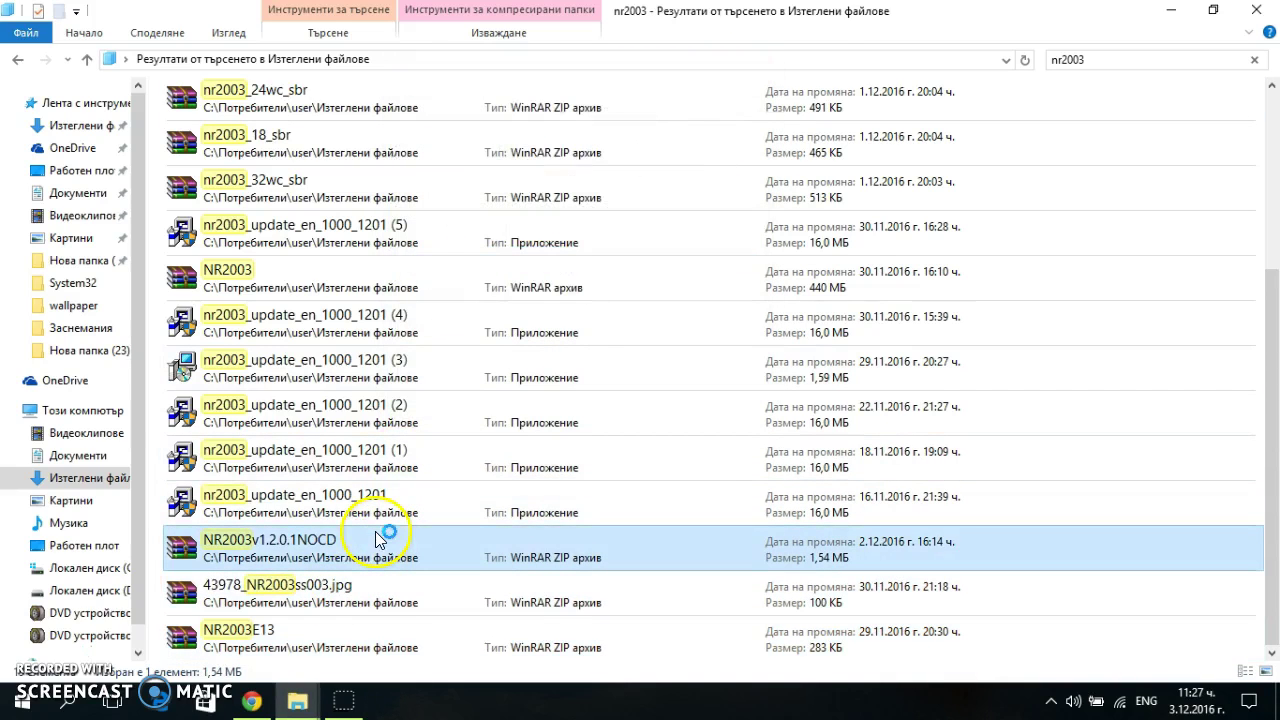
double_click(466, 289)
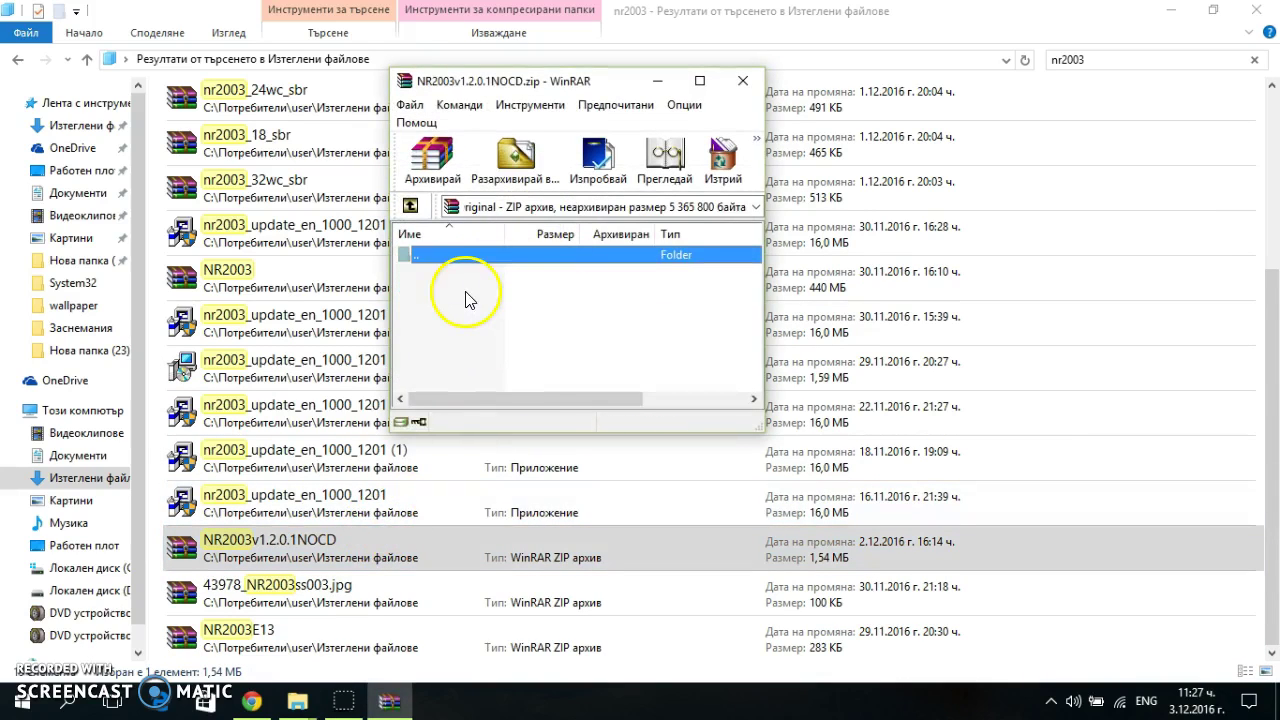
double_click(497, 263)
double_click(487, 272)
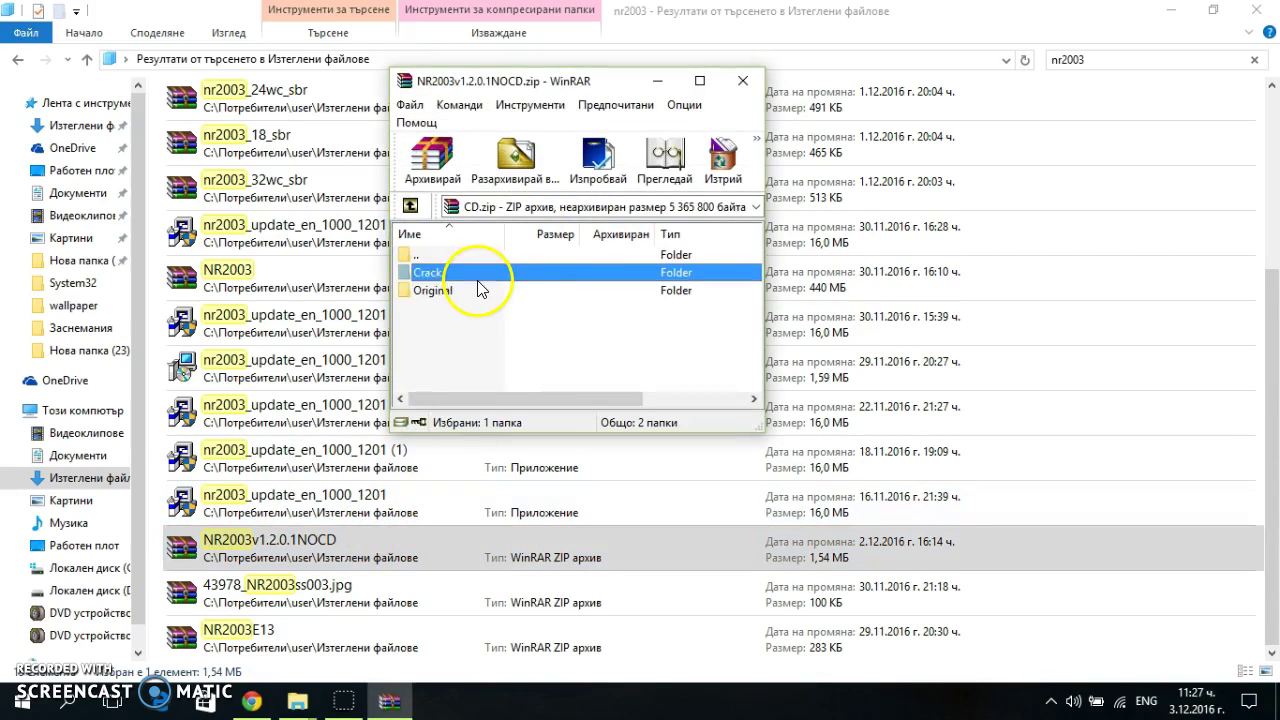
left_click(481, 276)
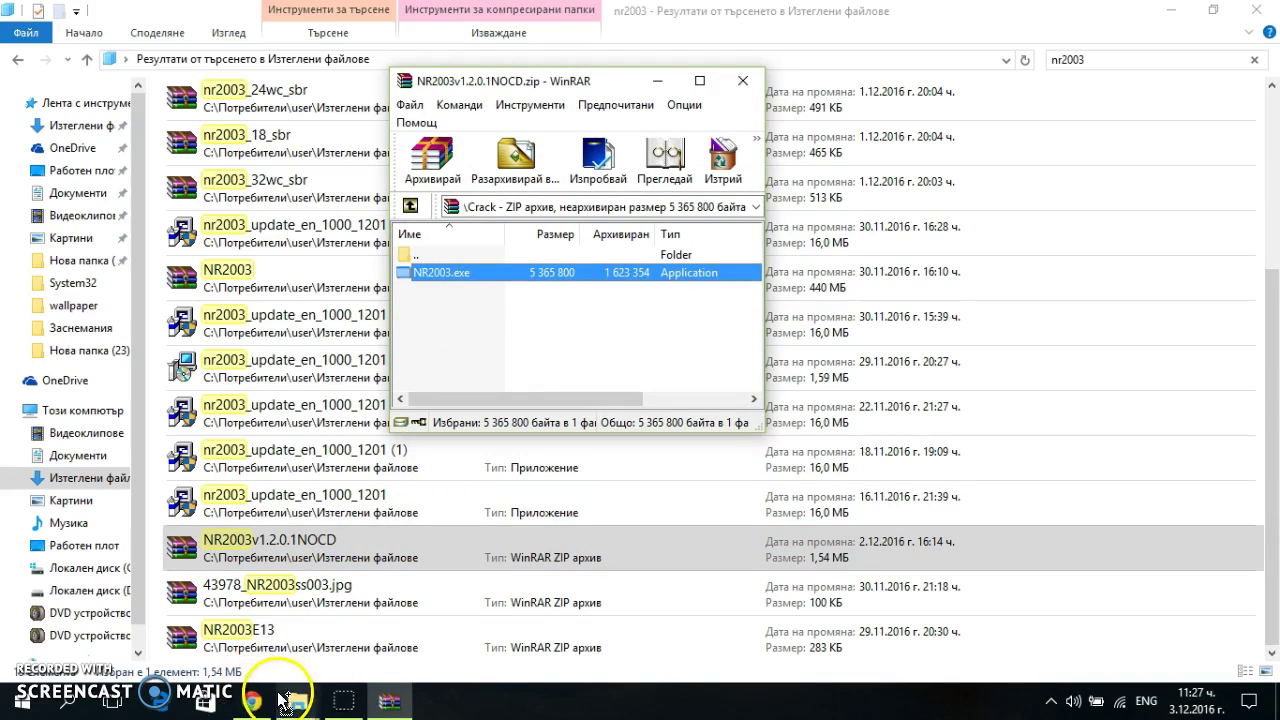
Drop the no-CD NR2003.exe into the NASCAR Racing 2003 Season folder, replacing the original
mouse_move(297, 700)
left_click_drag(253, 643, 915, 300)
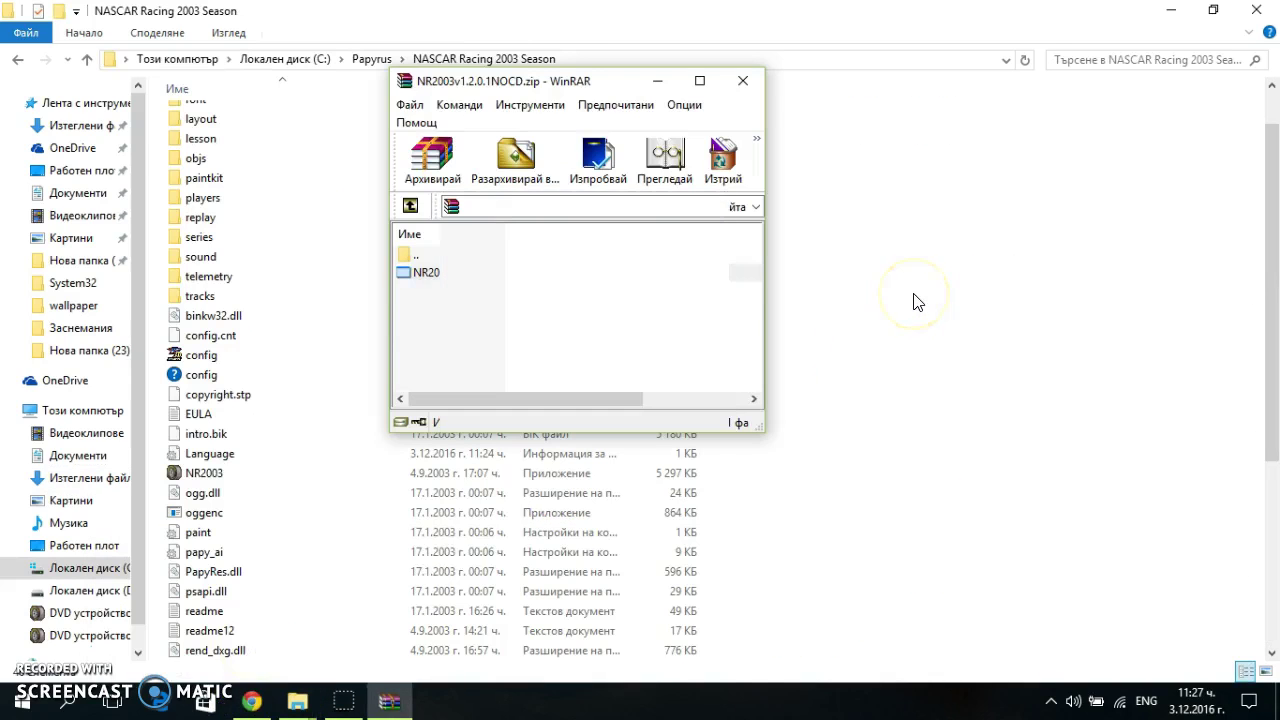
left_click(915, 300)
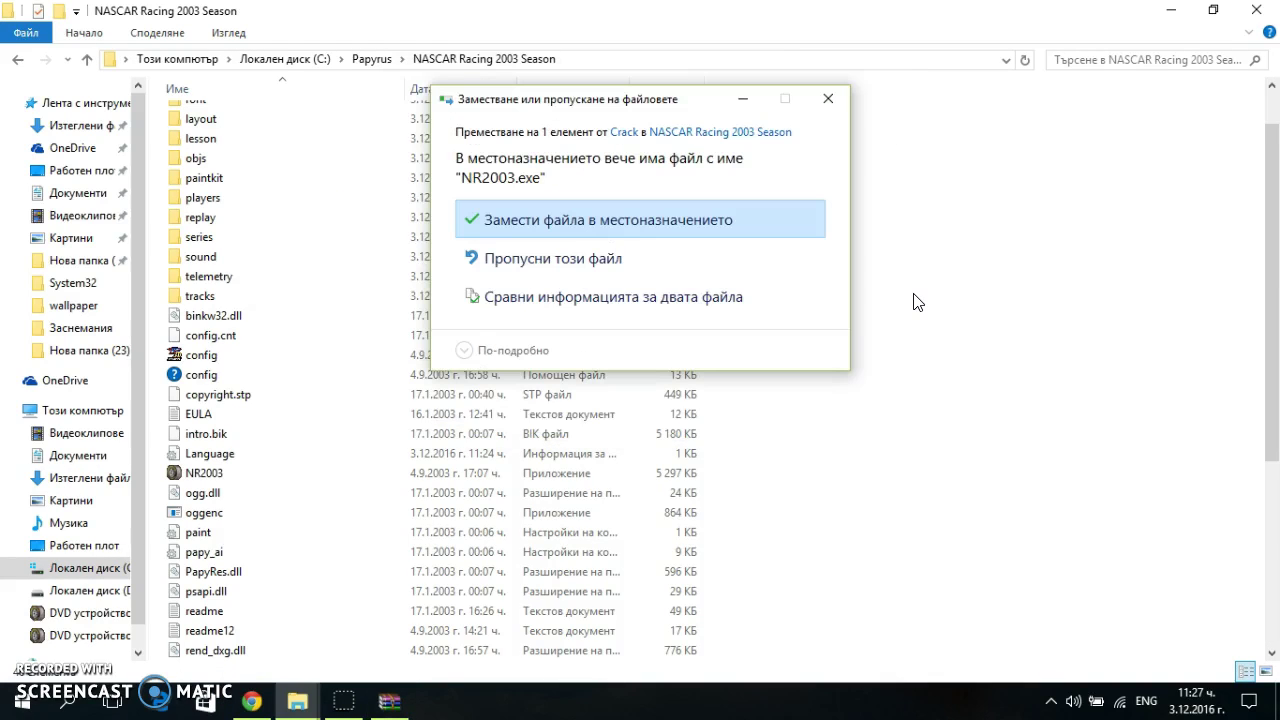
left_click(703, 217)
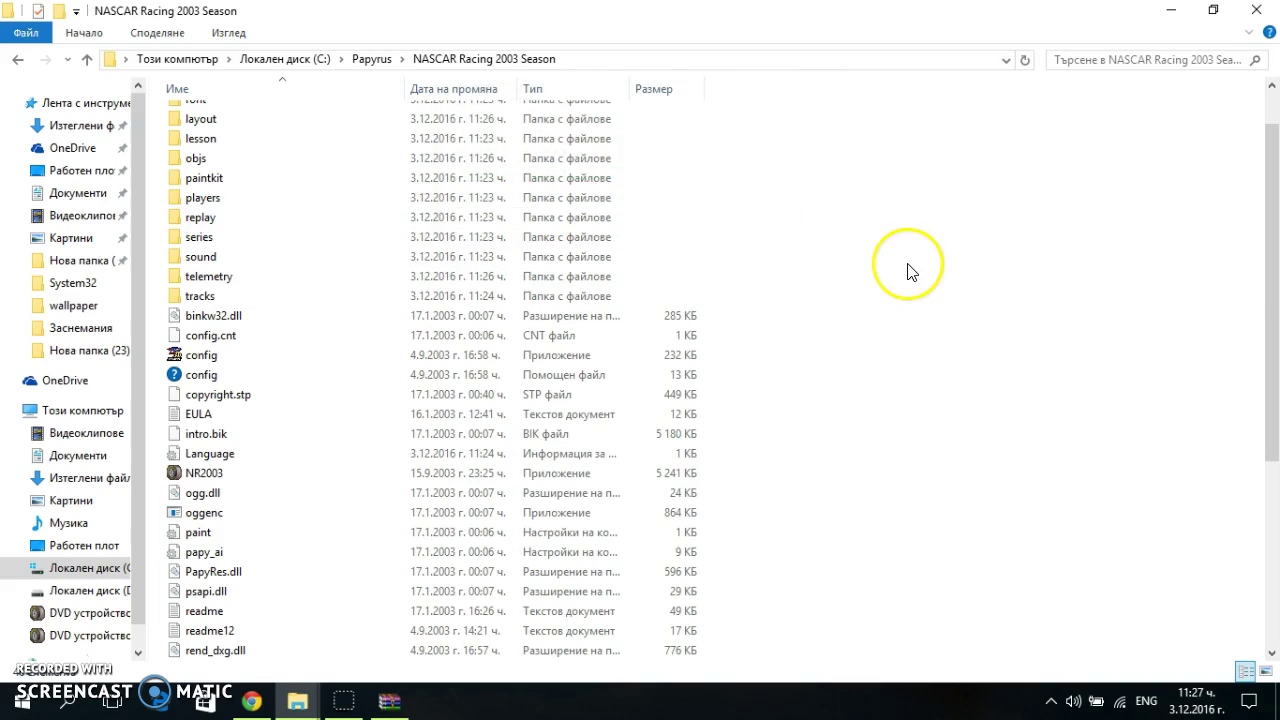
scroll(562, 338, "down", 5)
scroll(562, 338, "up", 5)
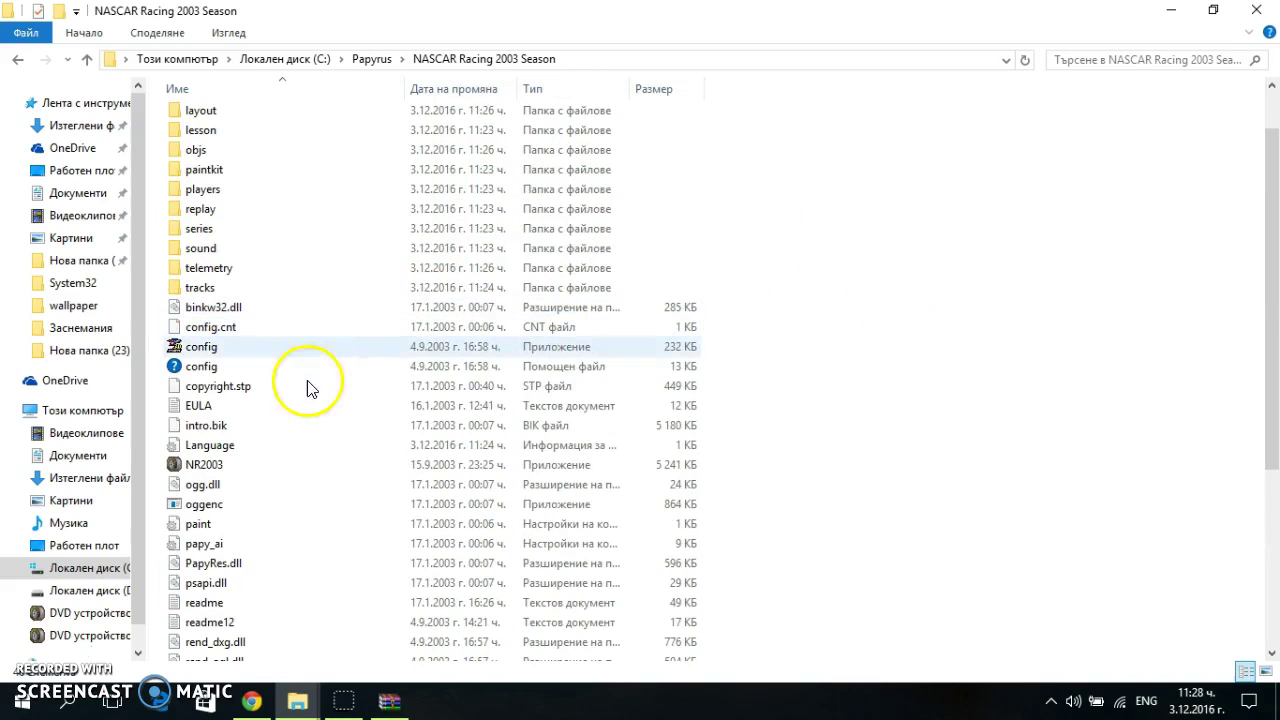
Run config.exe and save 1366x768x32 windowed graphics after the settings test
double_click(336, 350)
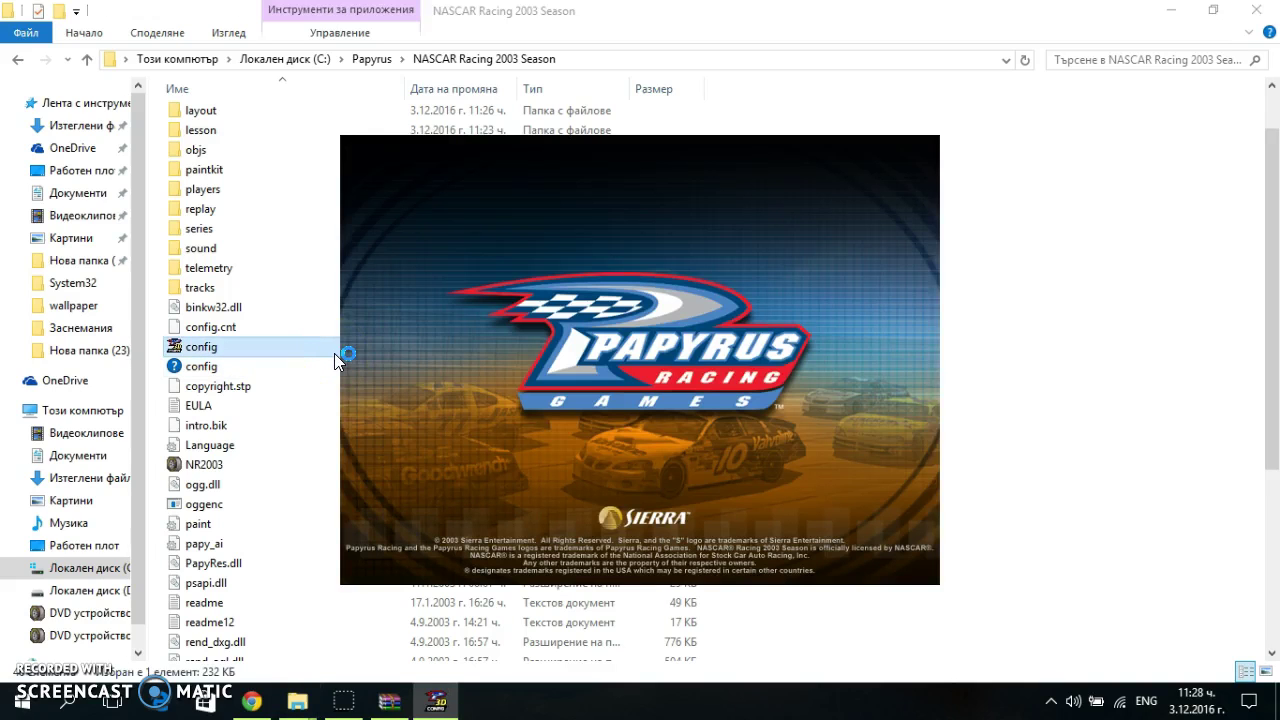
left_click(679, 395)
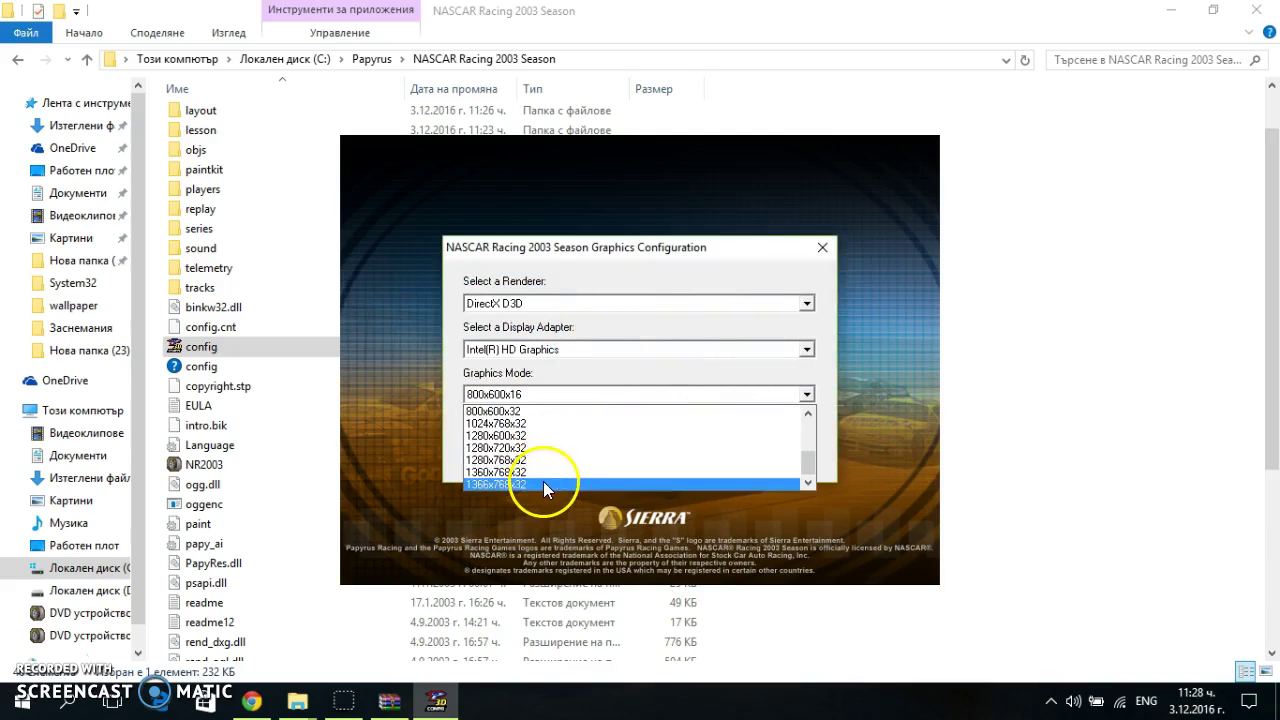
scroll(540, 450, "down", 3)
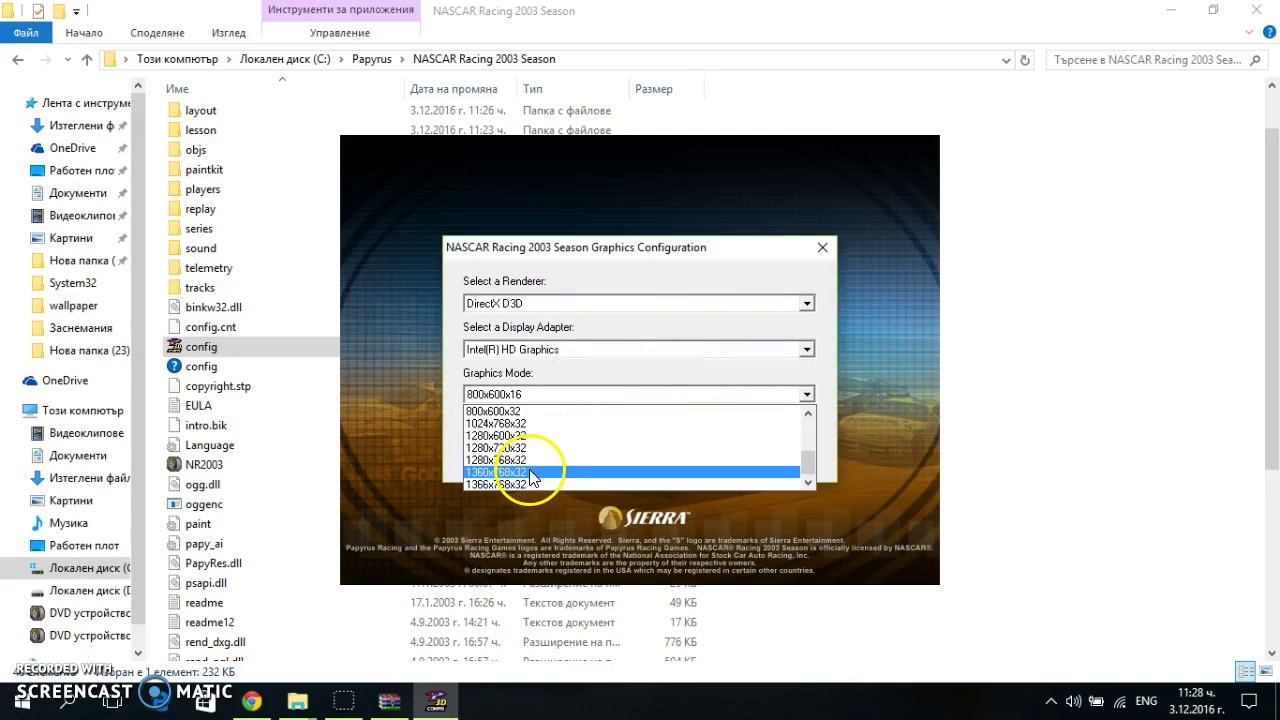
left_click(524, 474)
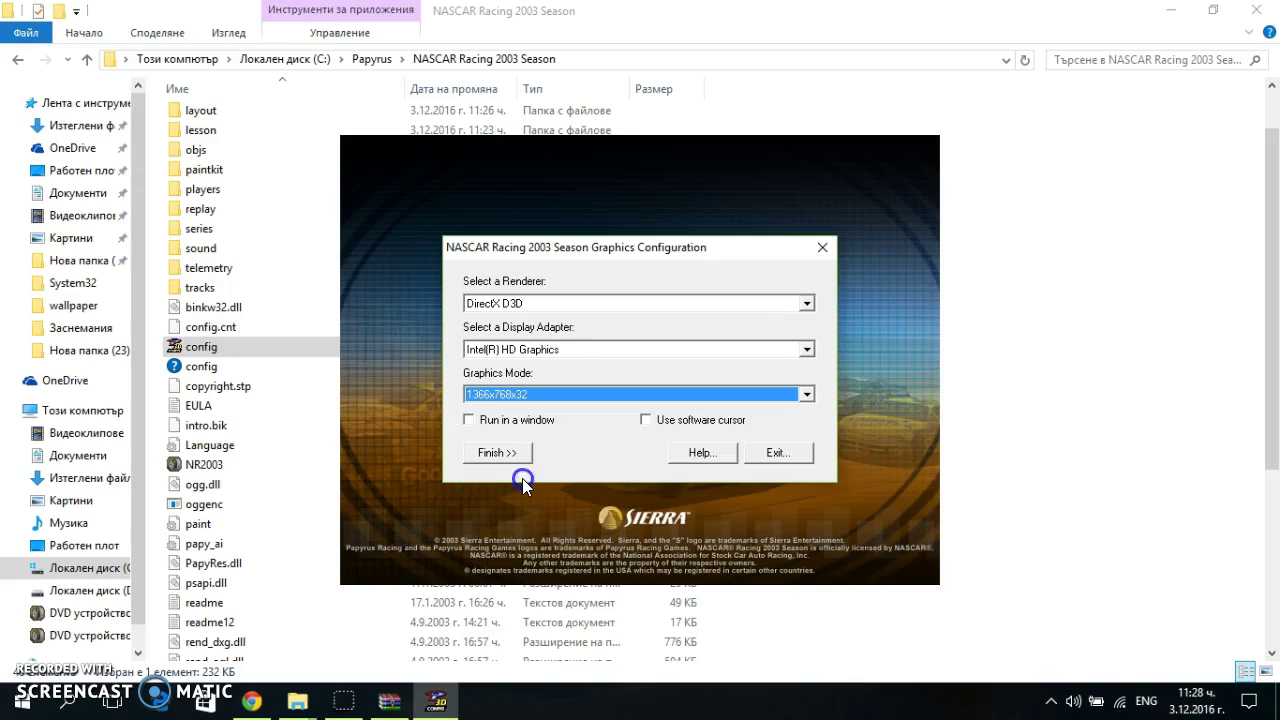
left_click(518, 420)
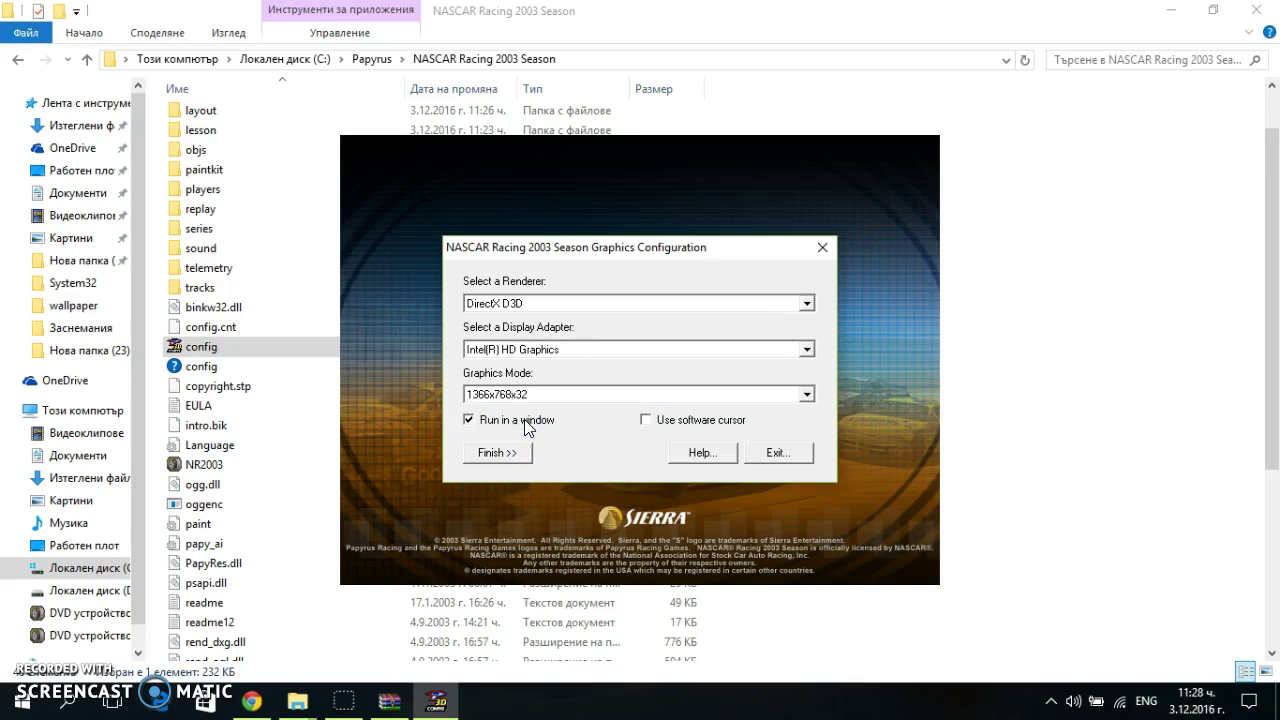
left_click(512, 452)
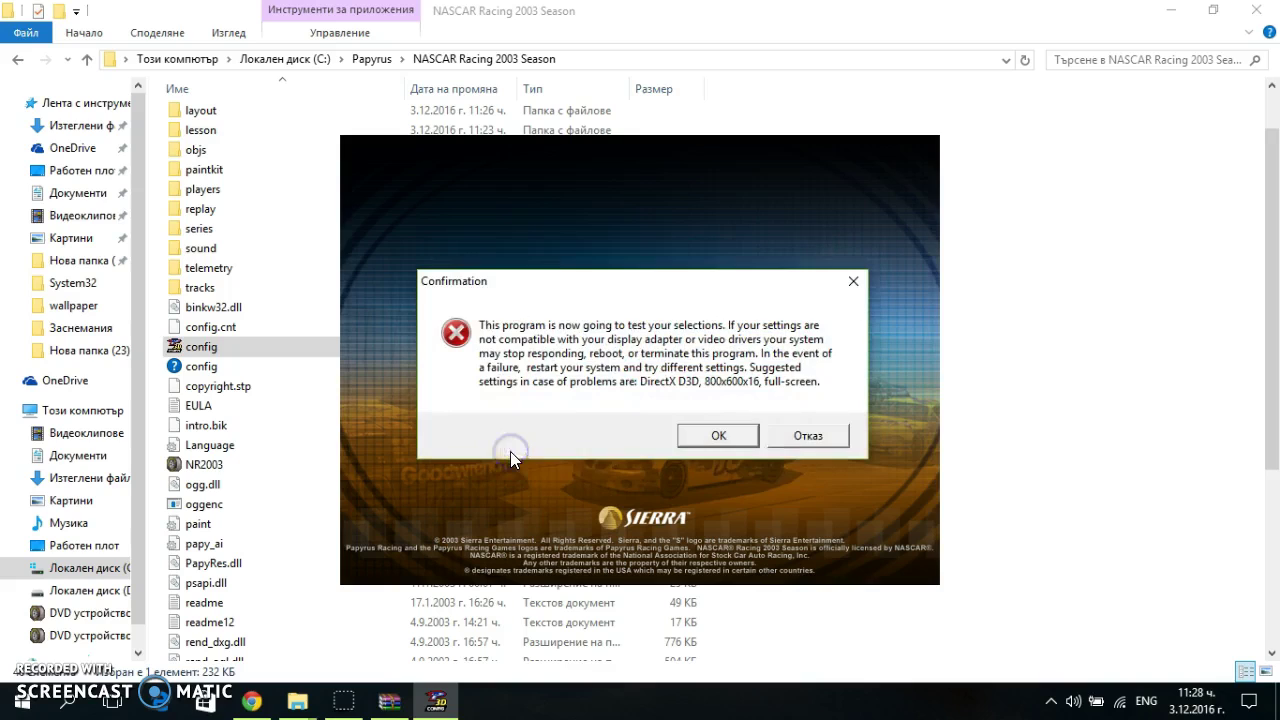
left_click(722, 430)
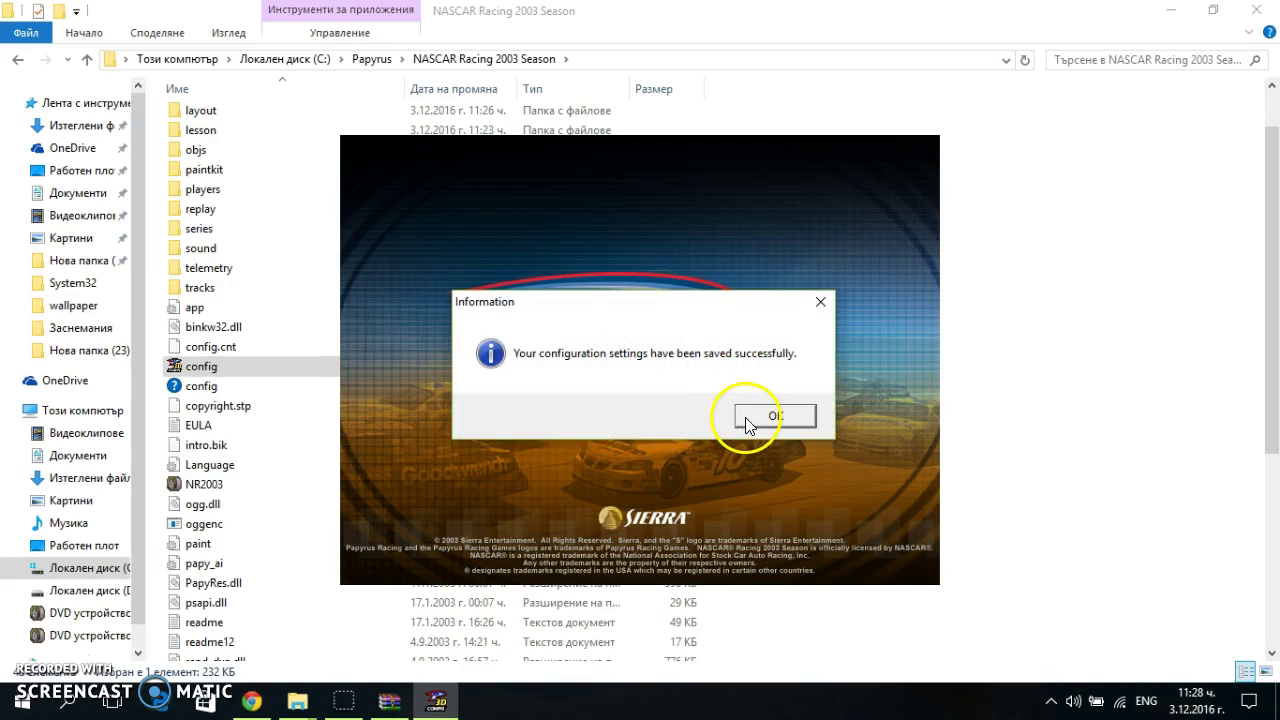
left_click(775, 416)
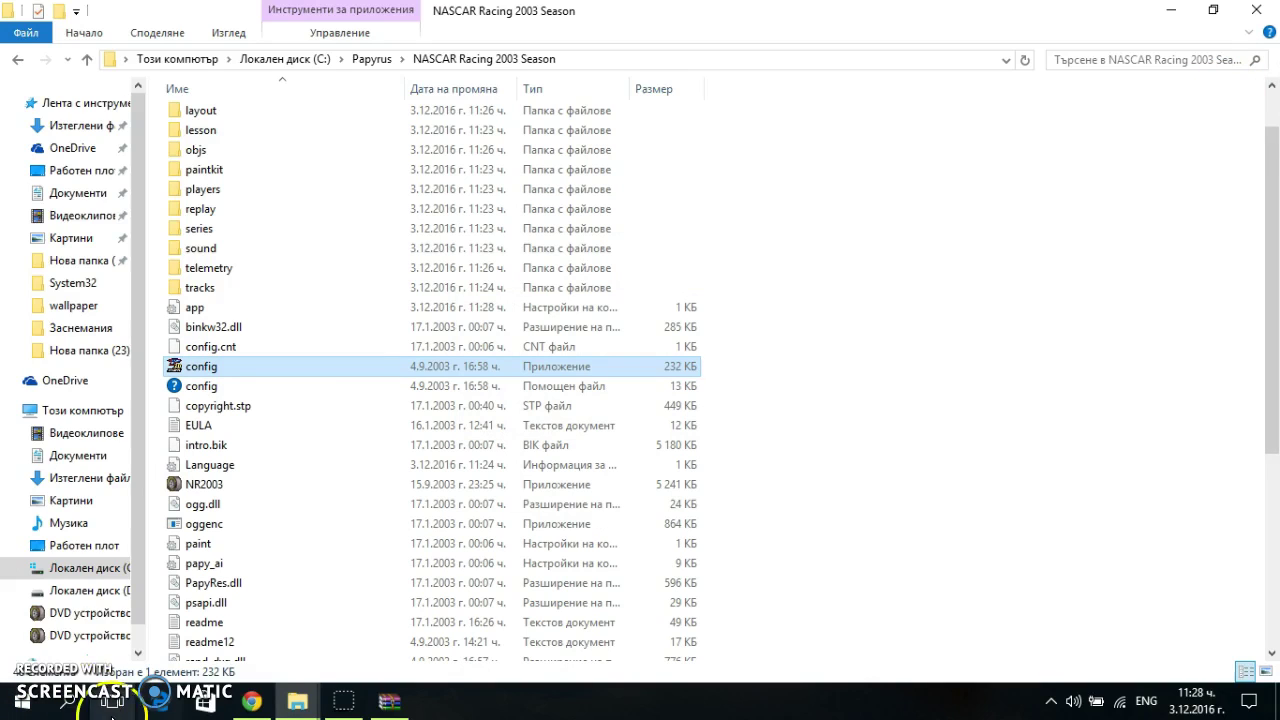
Search 'cmd' in Start and run Command Prompt as administrator
left_click(67, 701)
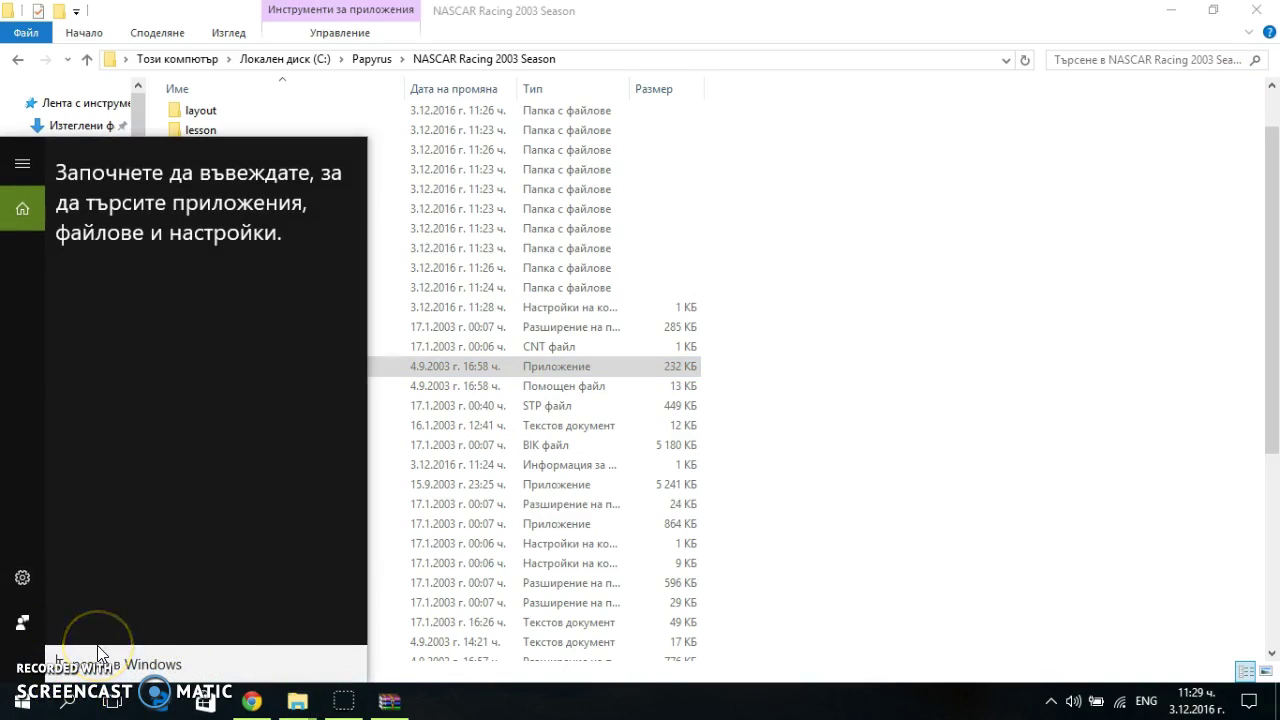
type("cmd")
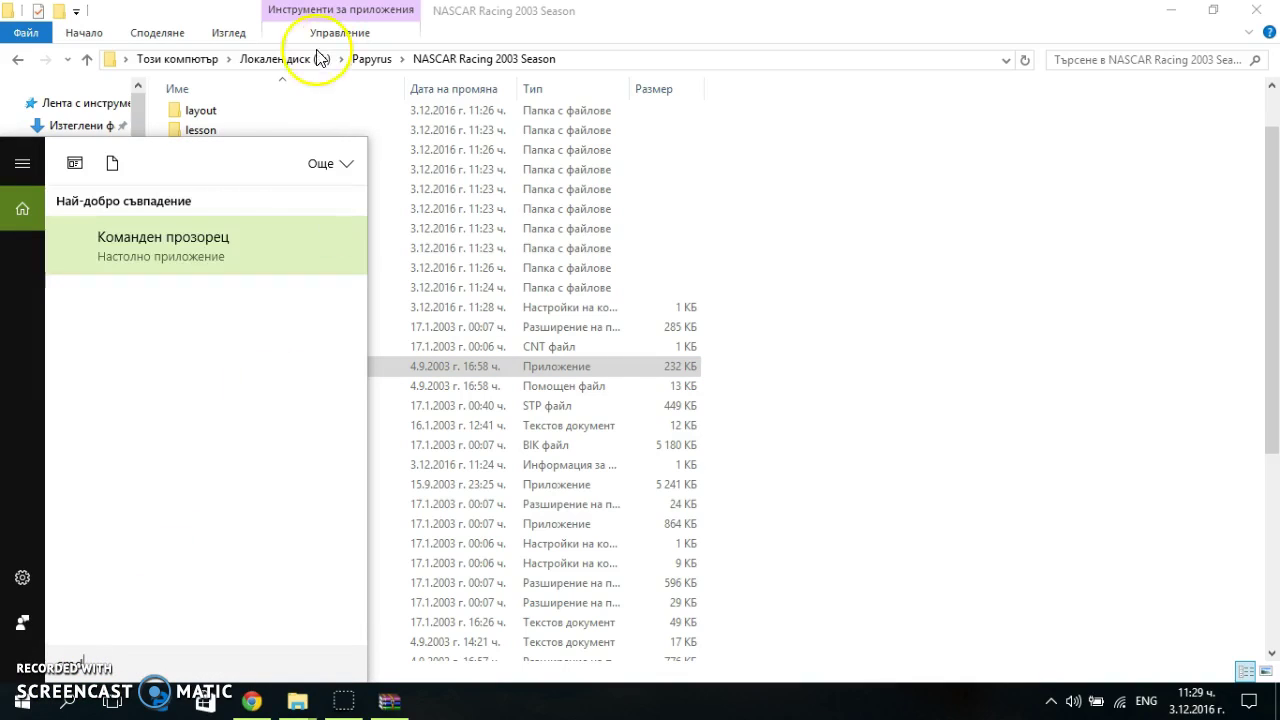
right_click(199, 227)
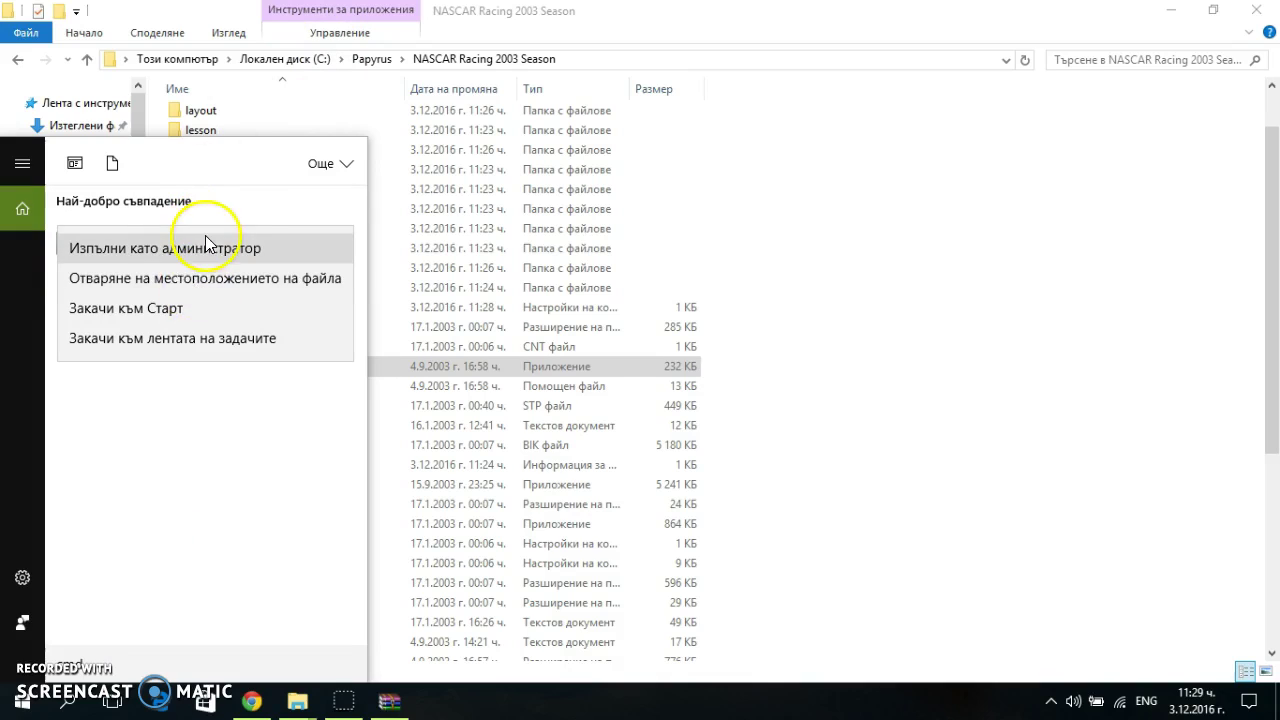
left_click(207, 246)
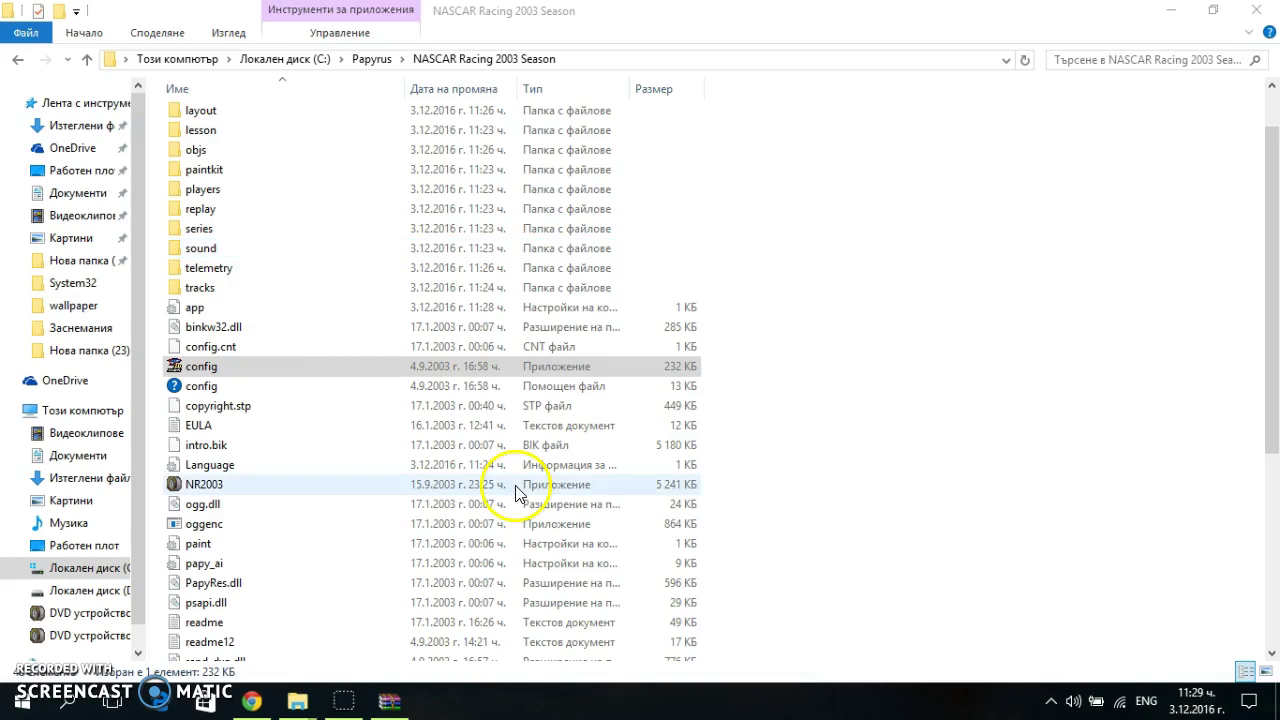
Type 'bcdedit.exe /set {current} AlwaysOff' at the administrator prompt
type("bcded")
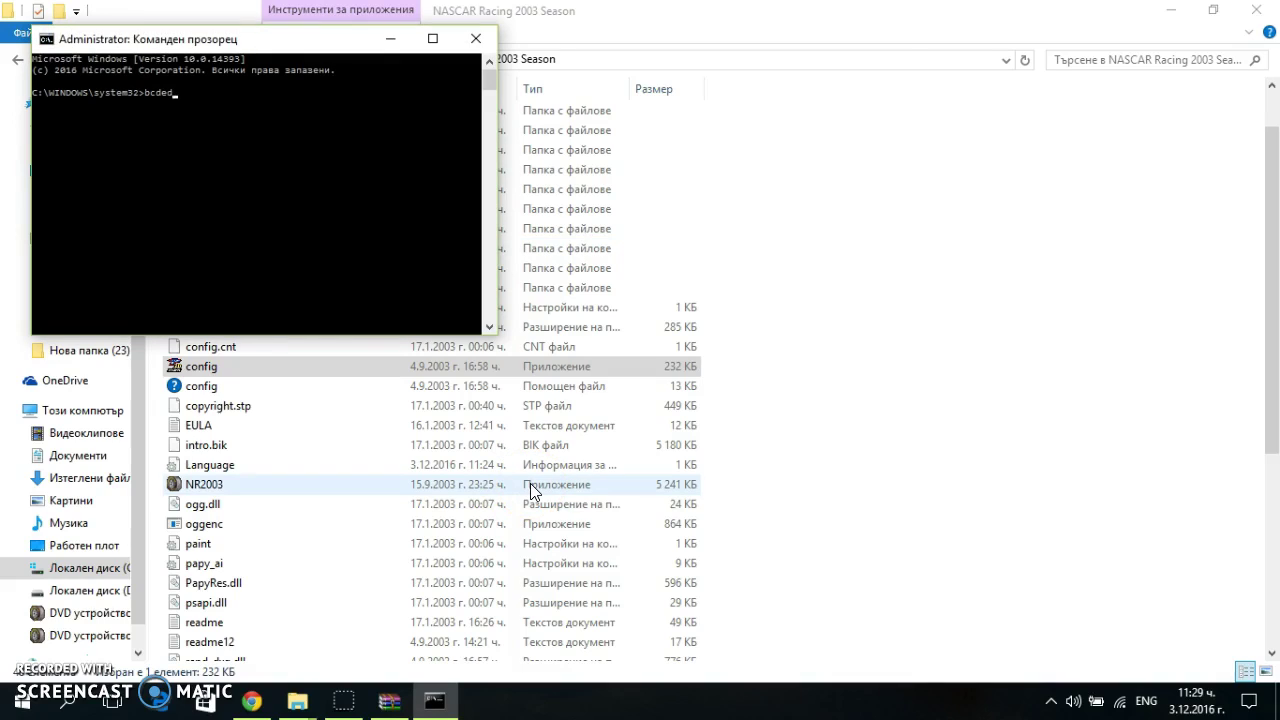
type("it.exe /set {current} AlwaysOff")
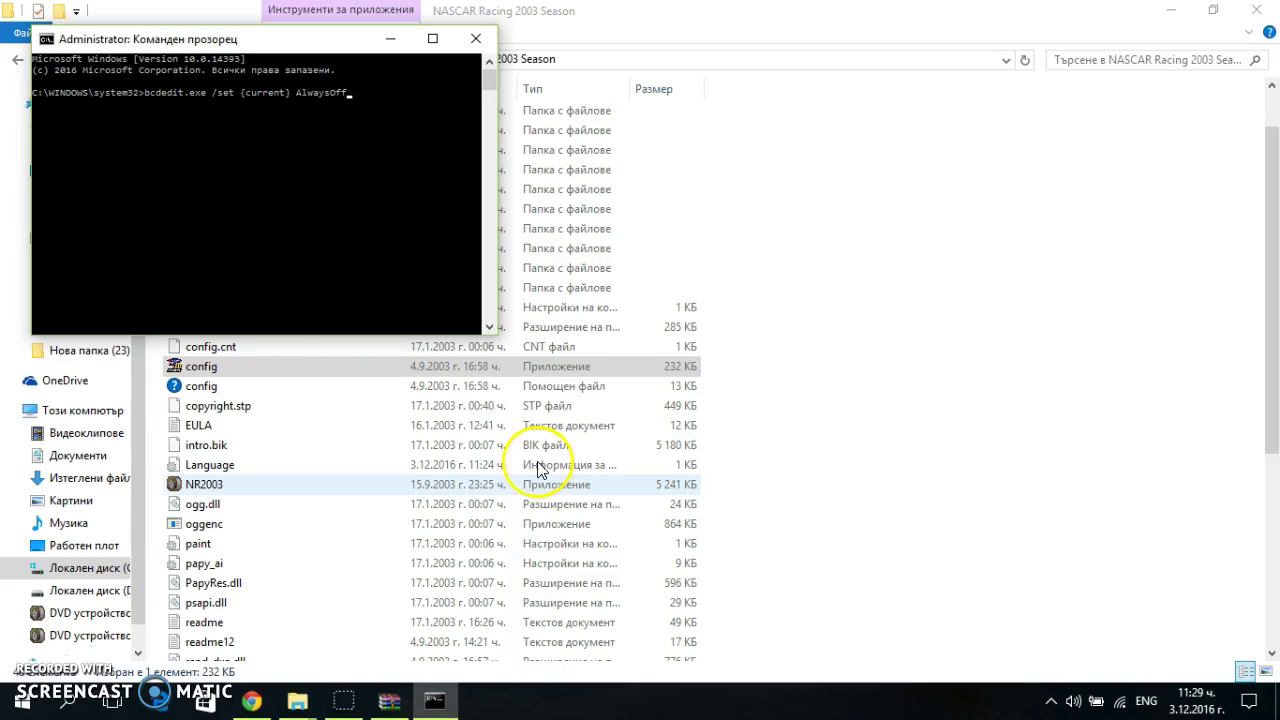